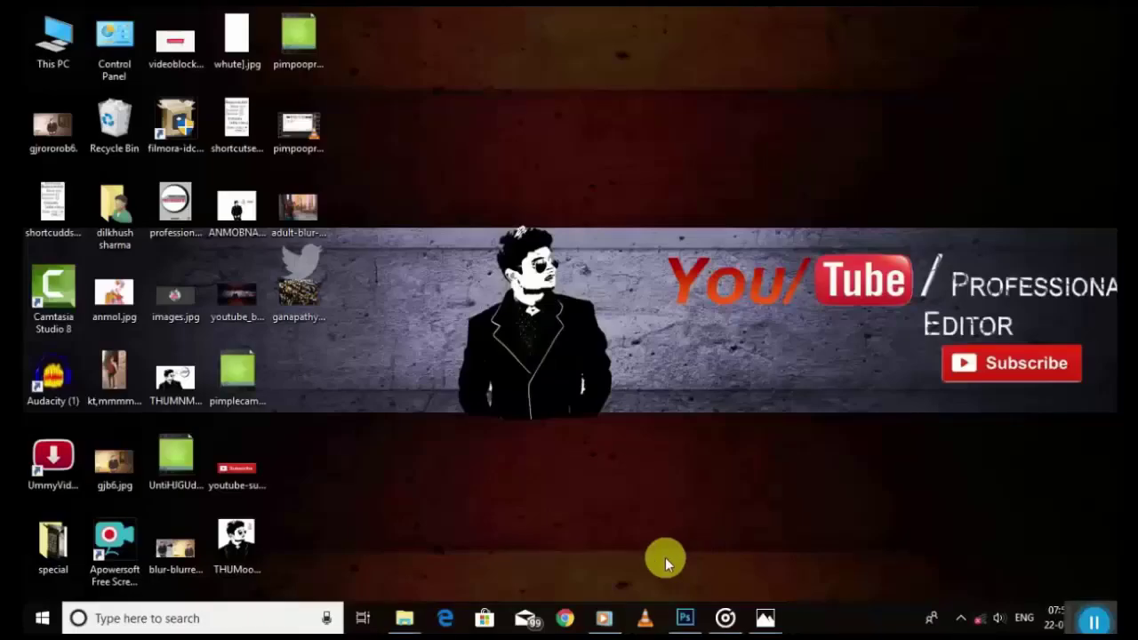
- Open adult-blur-camera-610293.jpg from the Desktop and duplicate its Background as Layer 1
left_click(685, 616)
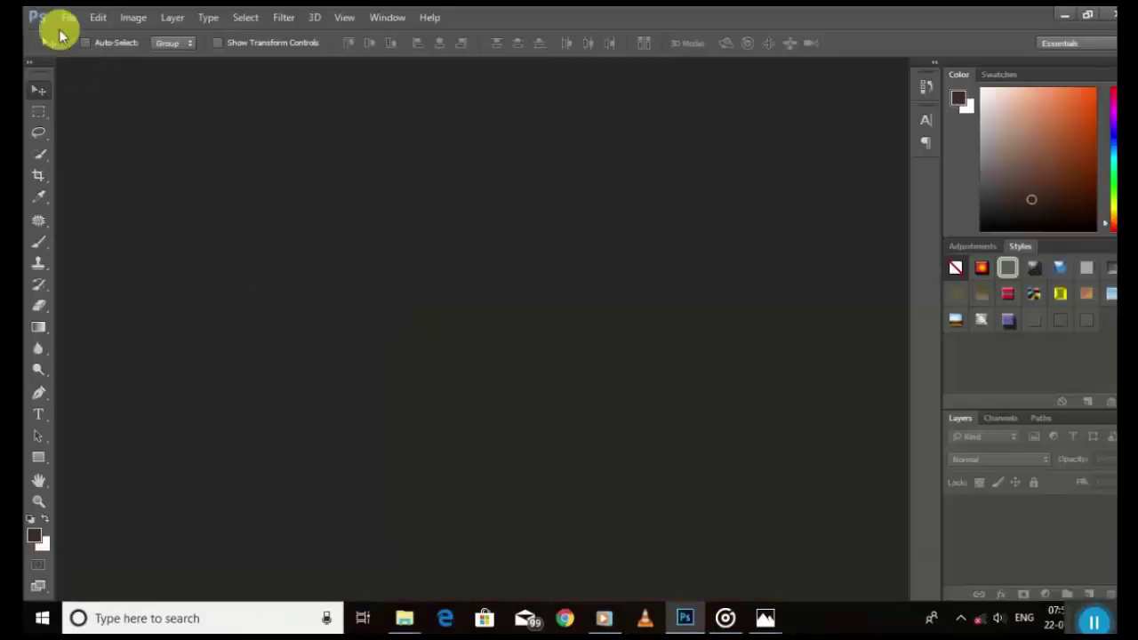
left_click(67, 18)
left_click(81, 66)
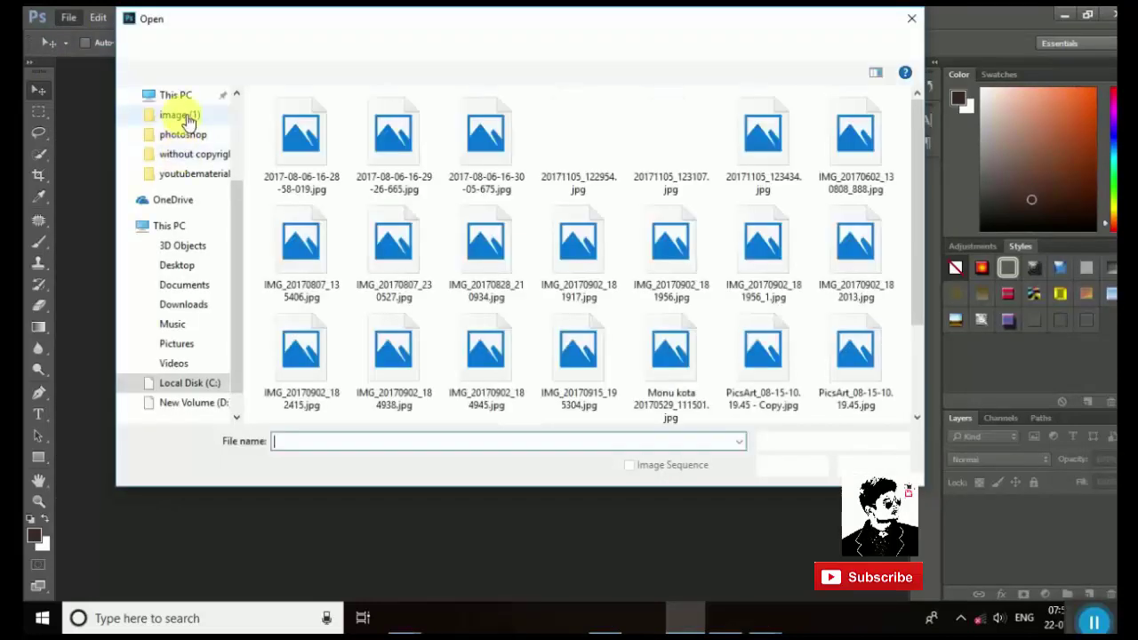
left_click(176, 265)
left_click(417, 169)
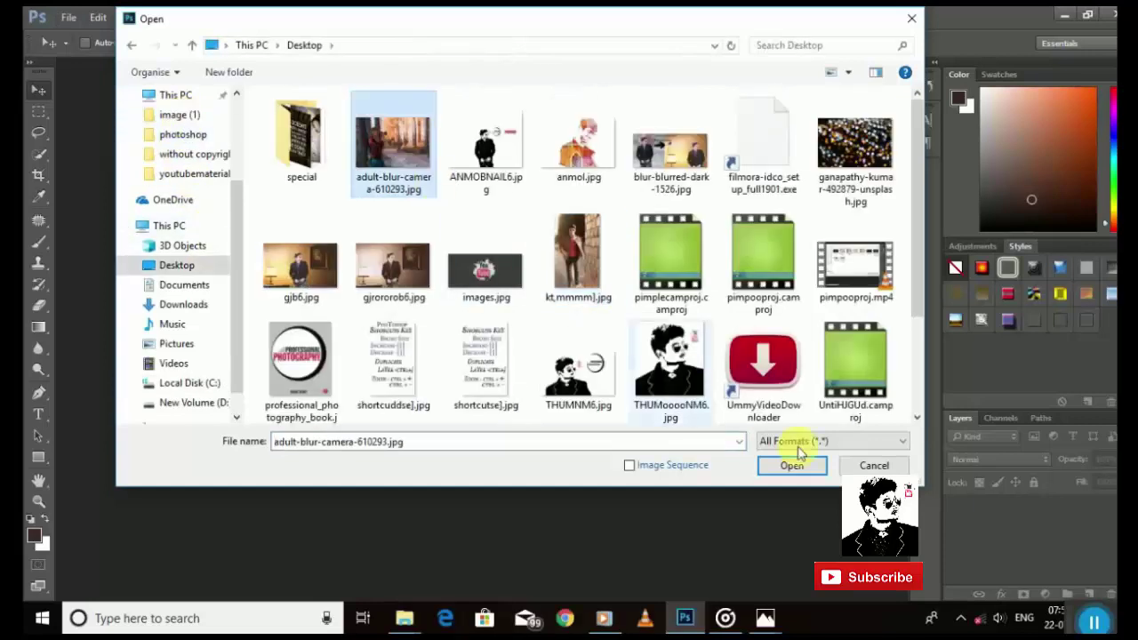
left_click(790, 468)
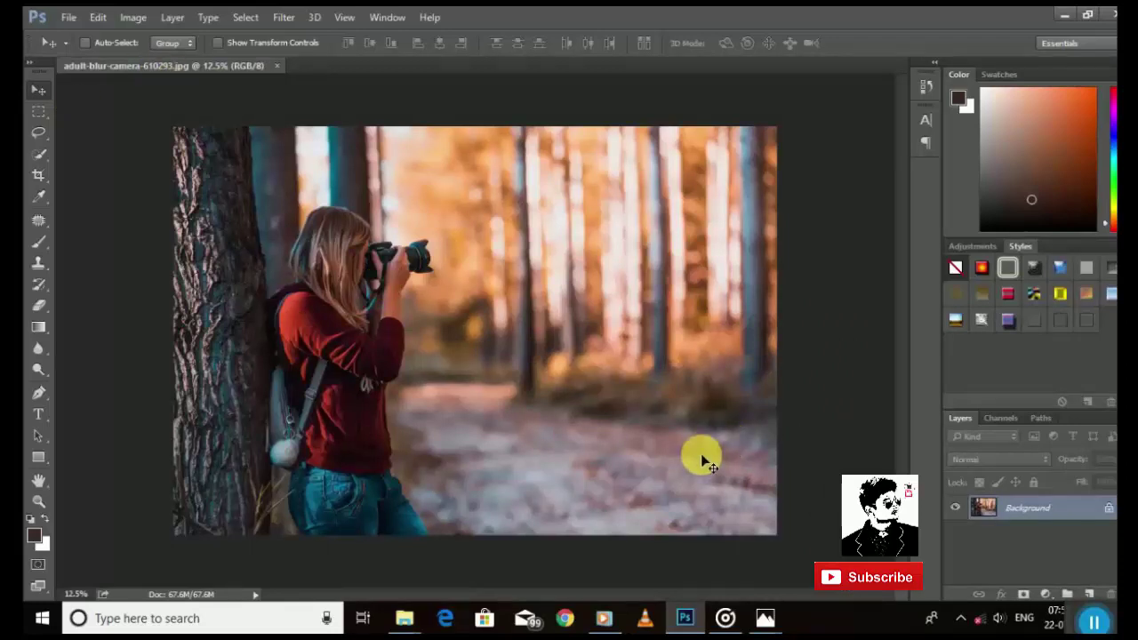
key("ctrl+j")
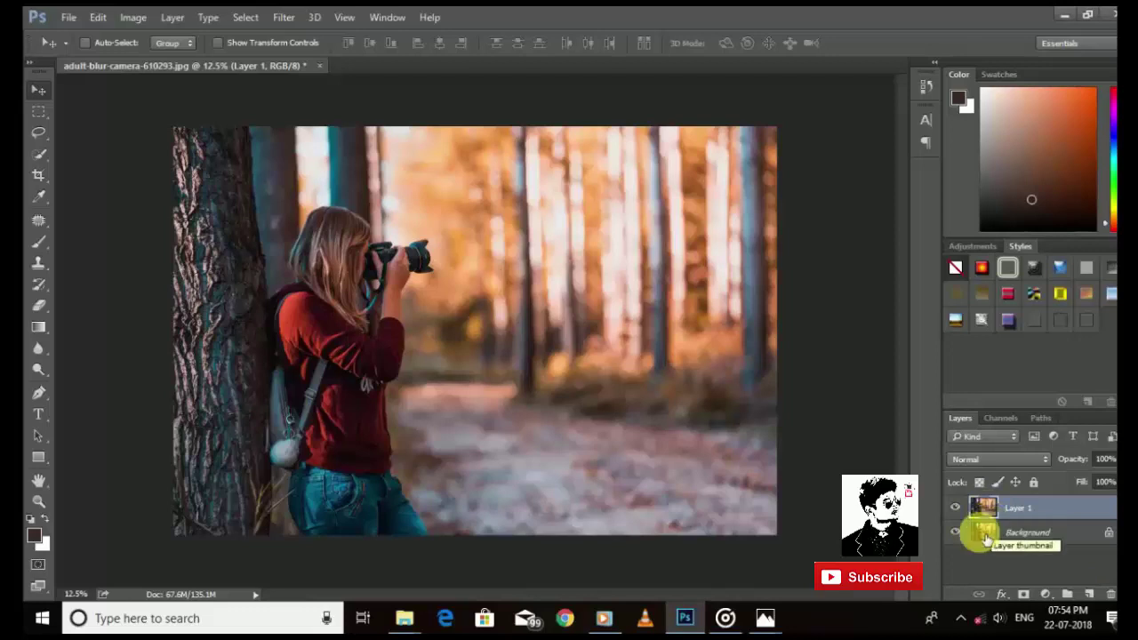
- On Layer 1, lasso a freehand outline around the photographer and tree trunk to the bottom edge
left_click(993, 528)
left_click(997, 512)
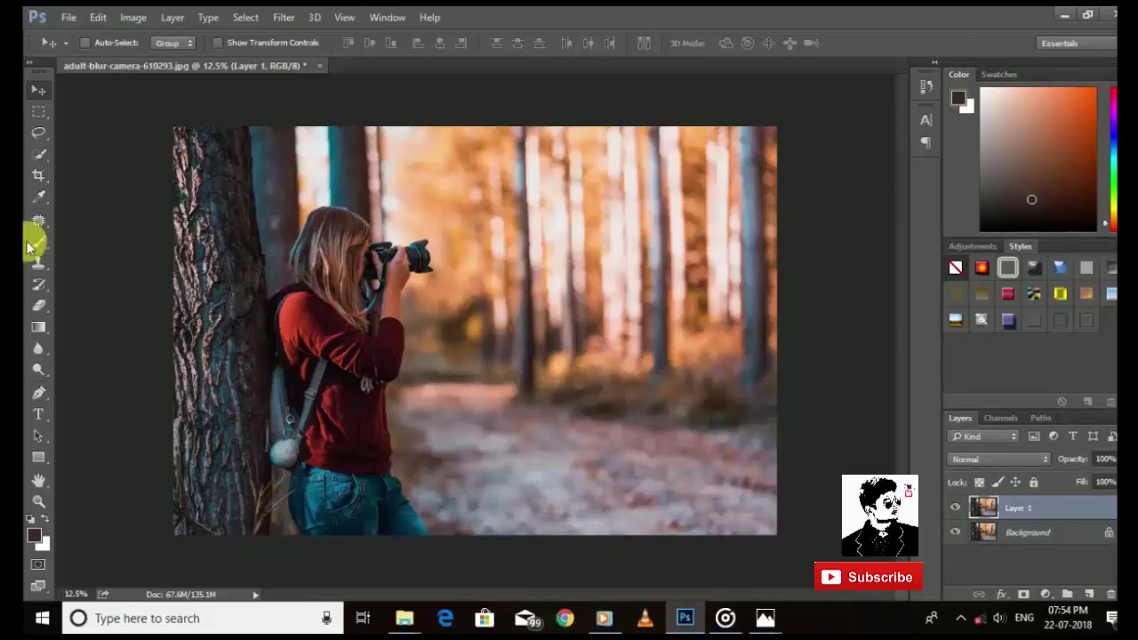
left_click(38, 135)
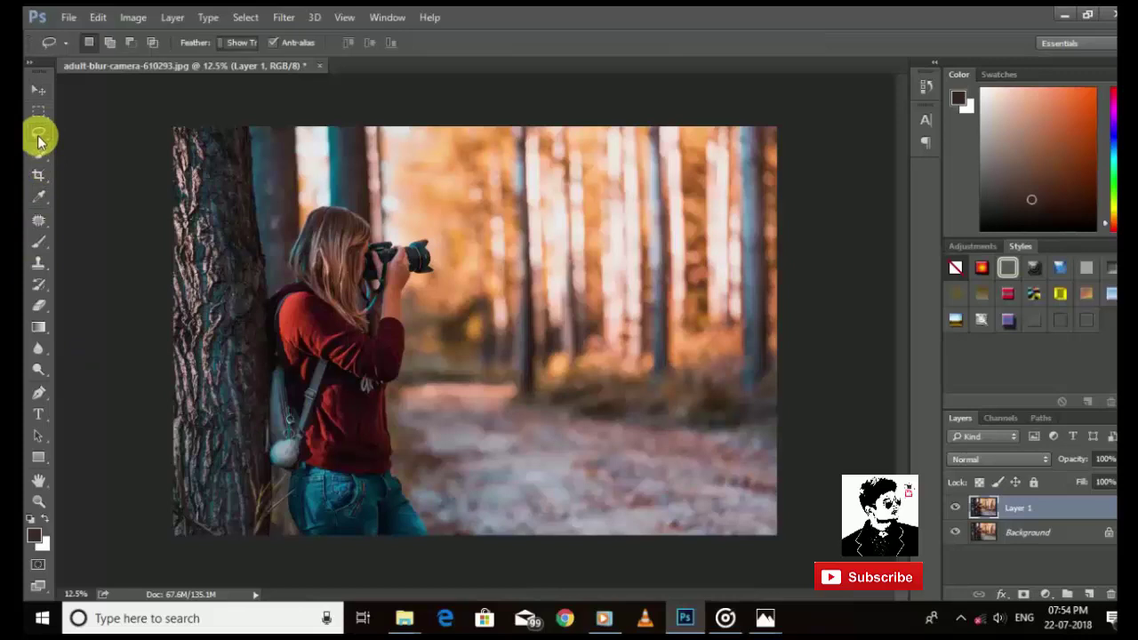
left_click_drag(459, 544, 369, 204)
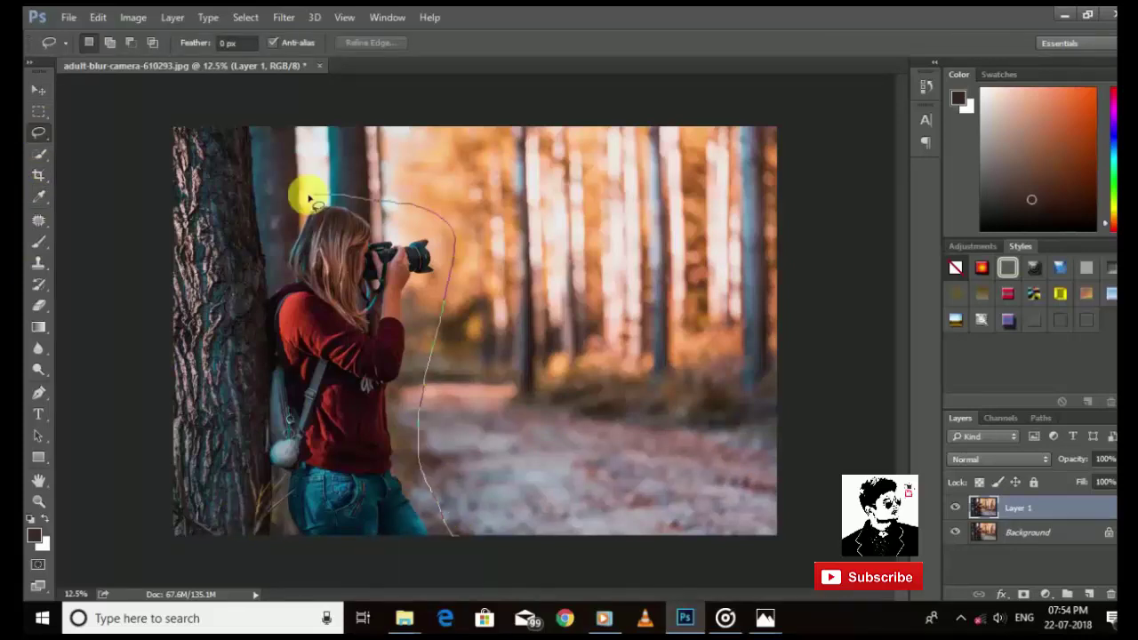
left_click_drag(267, 244, 378, 553)
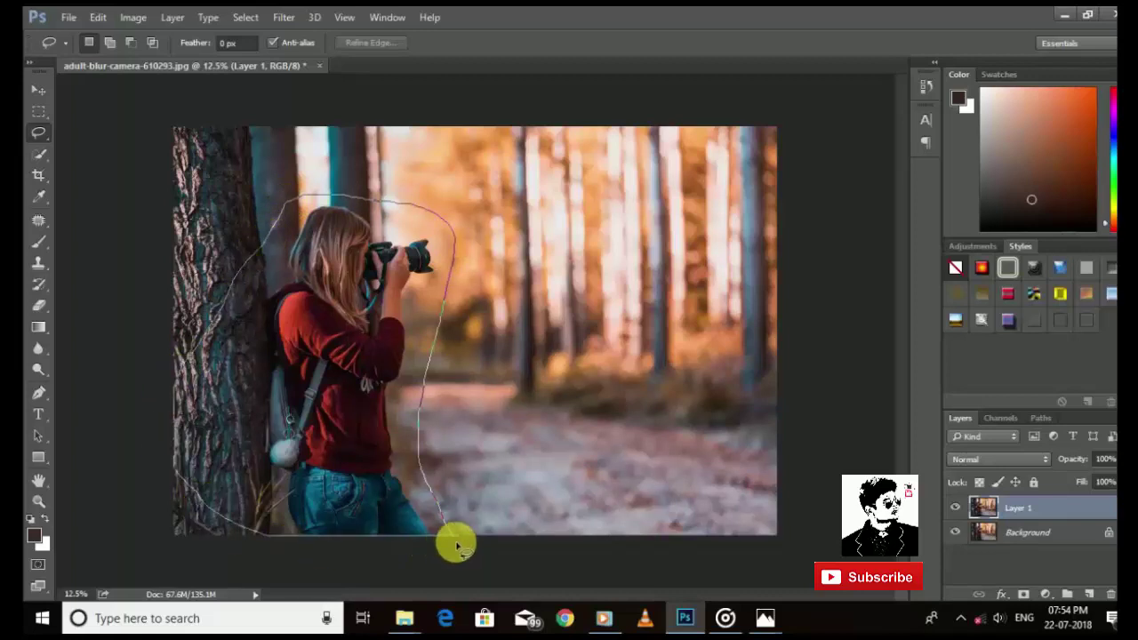
left_click_drag(378, 552, 426, 527)
- Content-Aware fill the lasso selection so blurred forest replaces the photographer
right_click(373, 303)
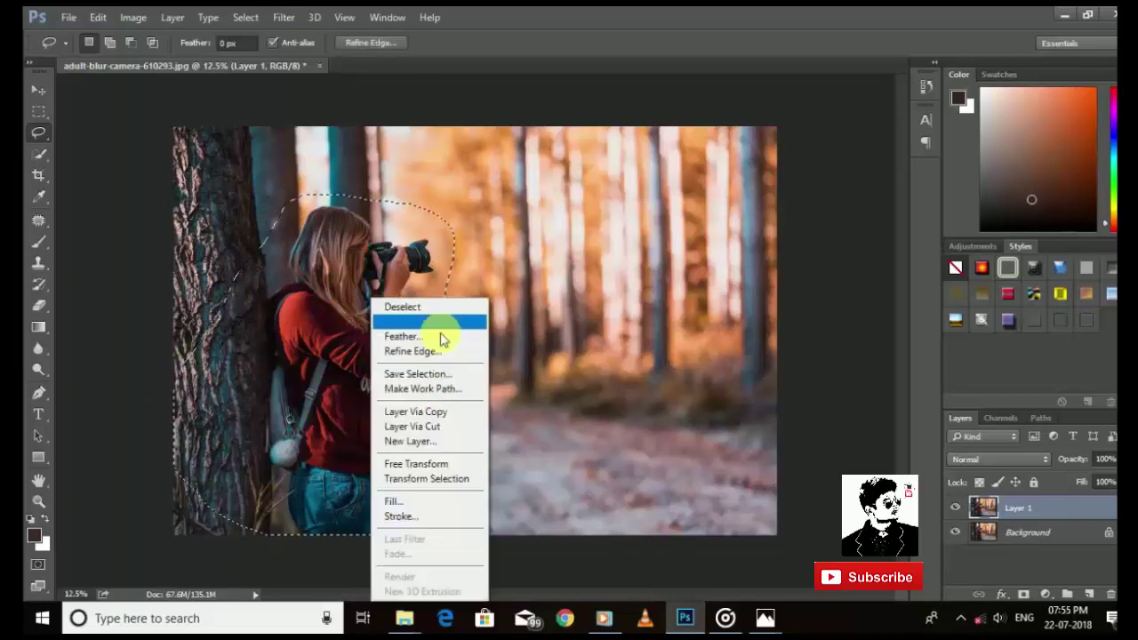
left_click(417, 500)
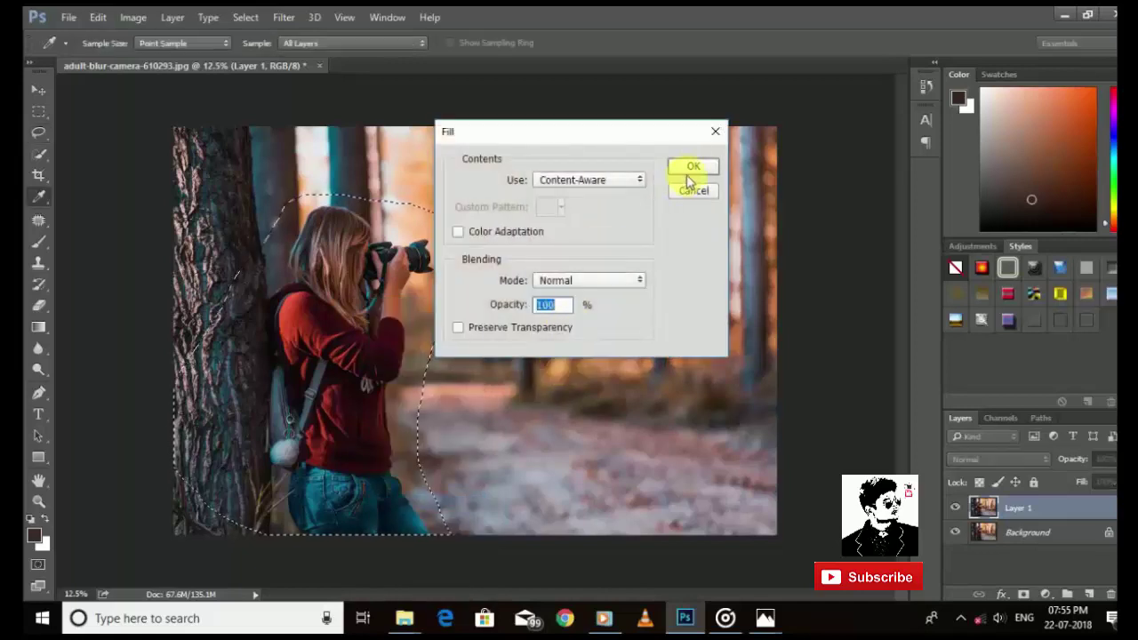
left_click(692, 169)
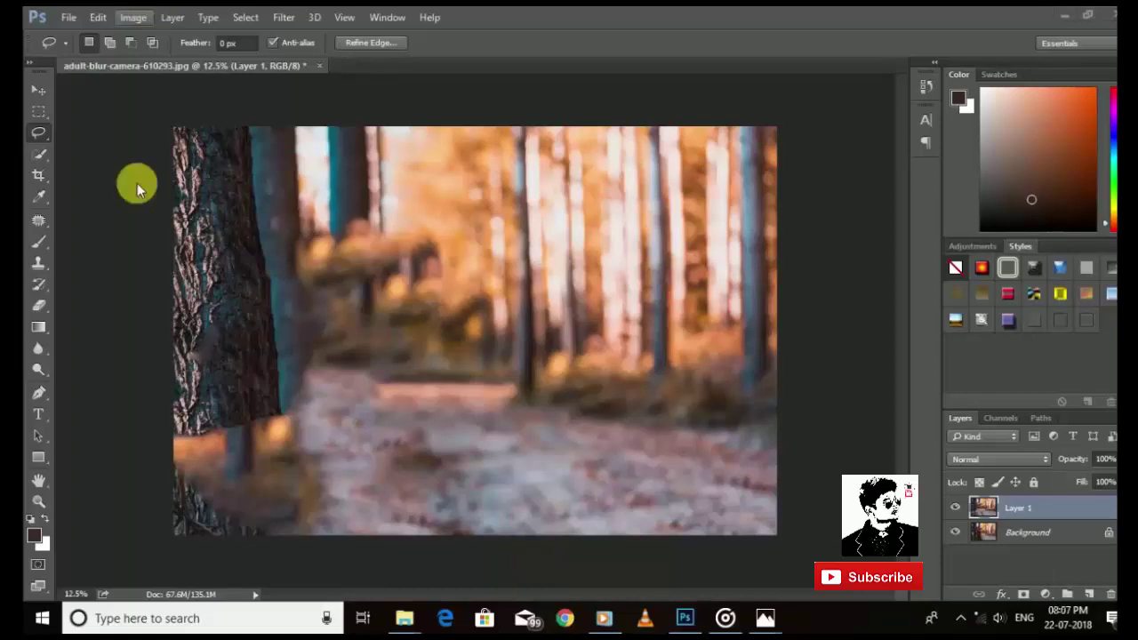
left_click(68, 17)
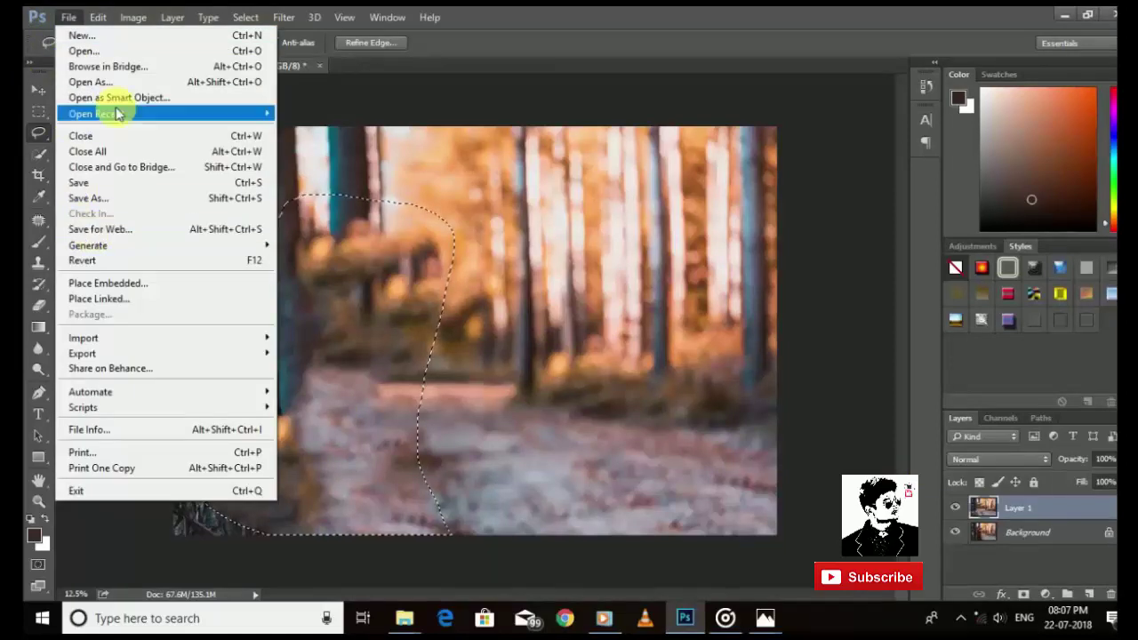
- Deselect the current selection
left_click(355, 174)
left_click(245, 17)
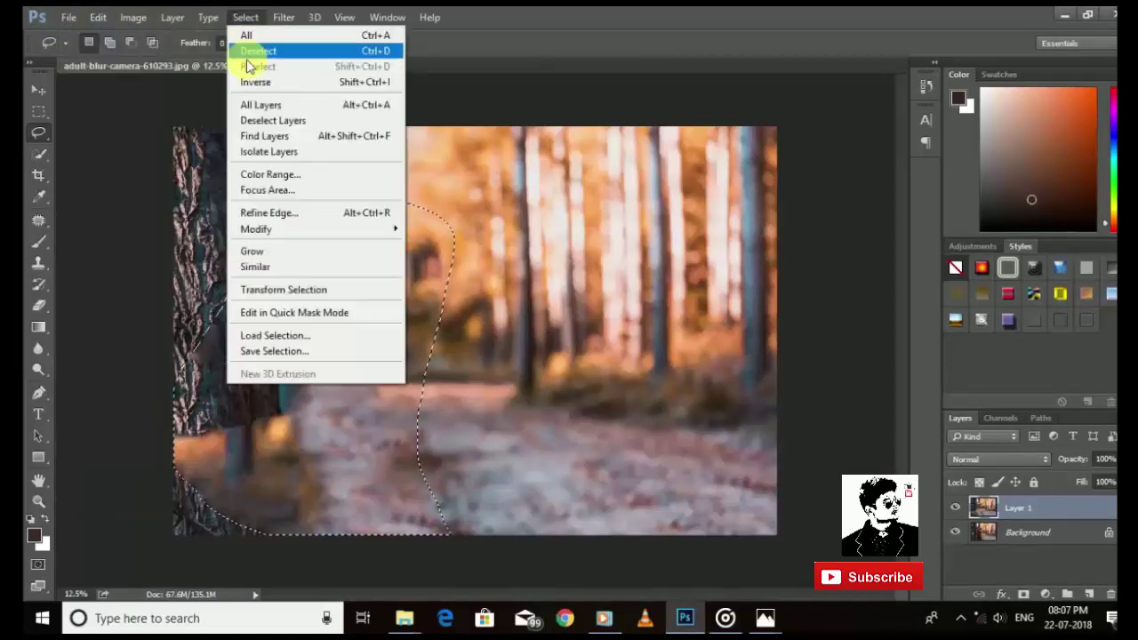
left_click(251, 51)
- Place ganapathy-kumar-492879-unsplash.jpg as an embedded layer and commit it
left_click(64, 17)
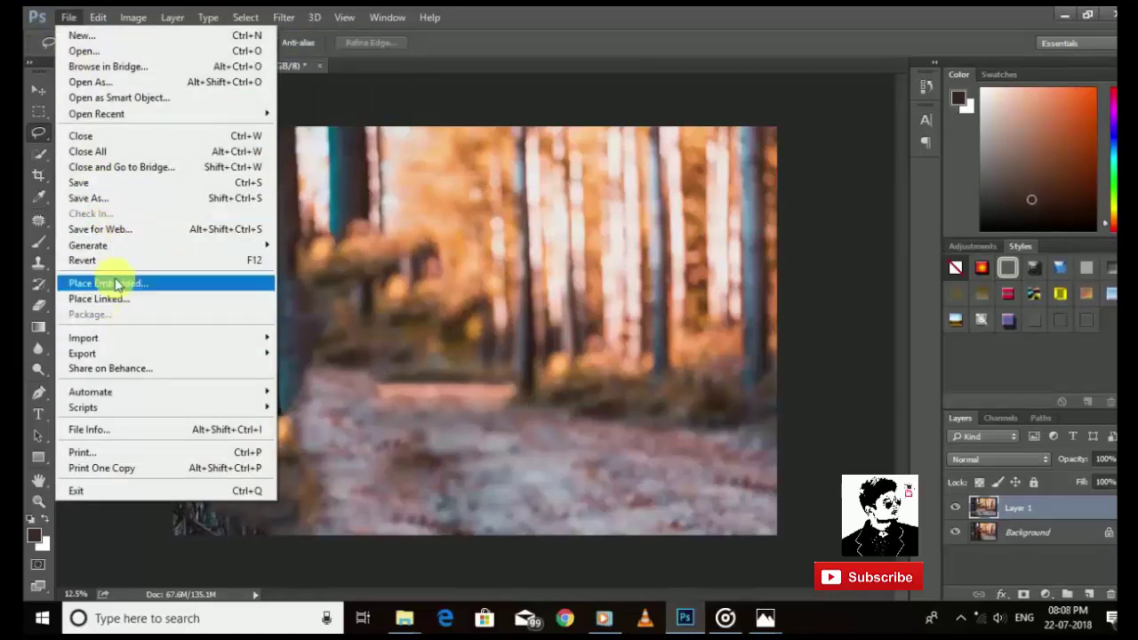
left_click(111, 283)
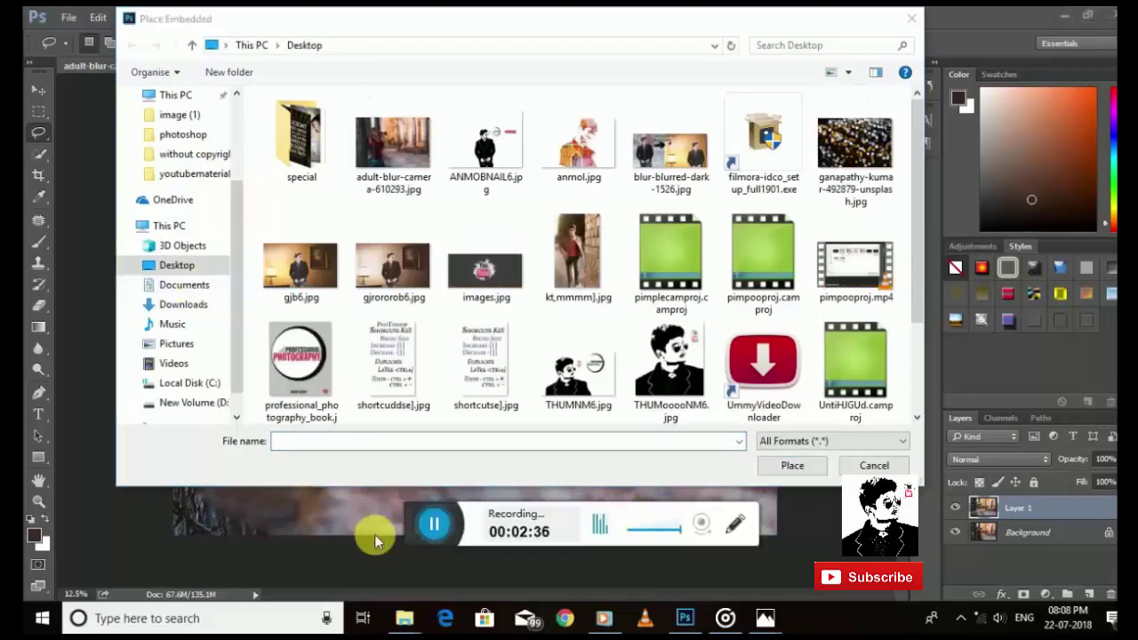
left_click(425, 524)
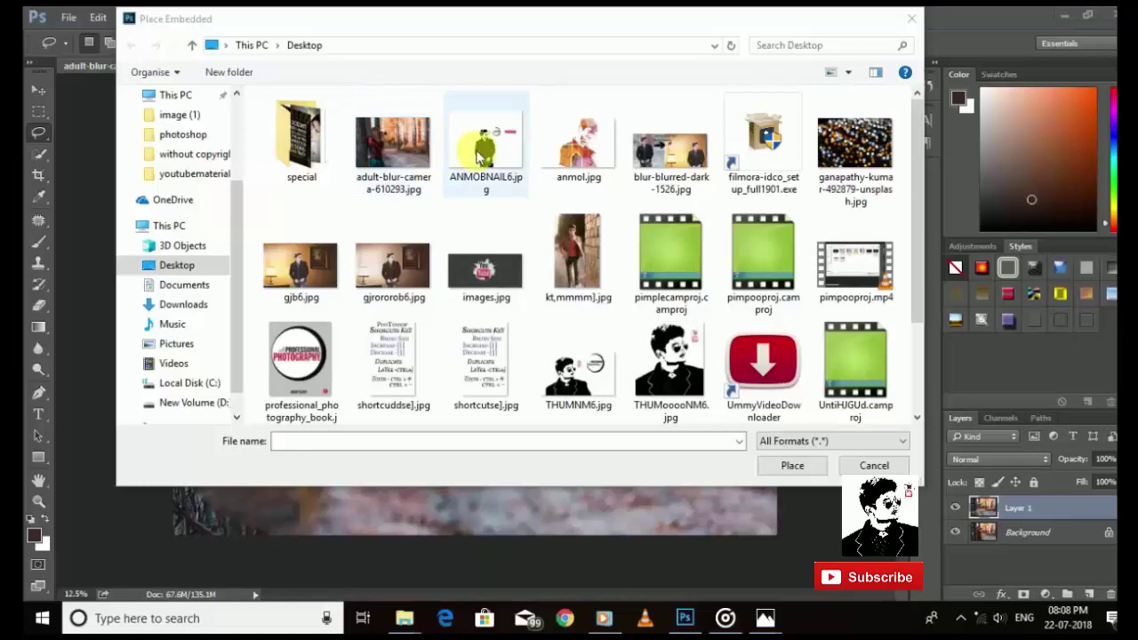
left_click(485, 142)
left_click(853, 147)
left_click(792, 465)
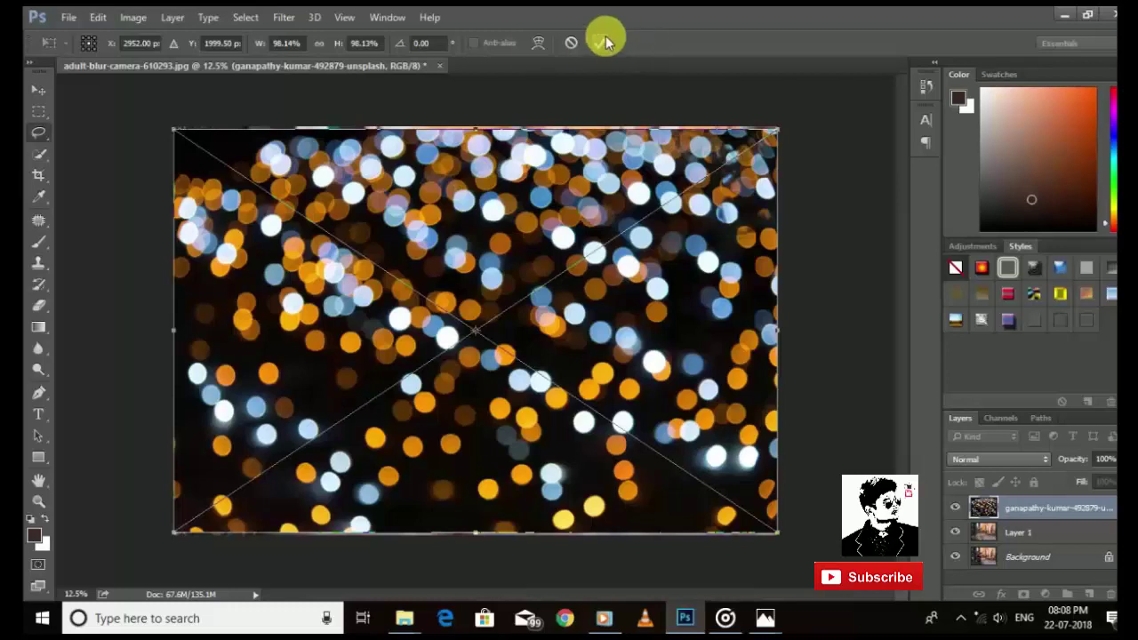
key("Return")
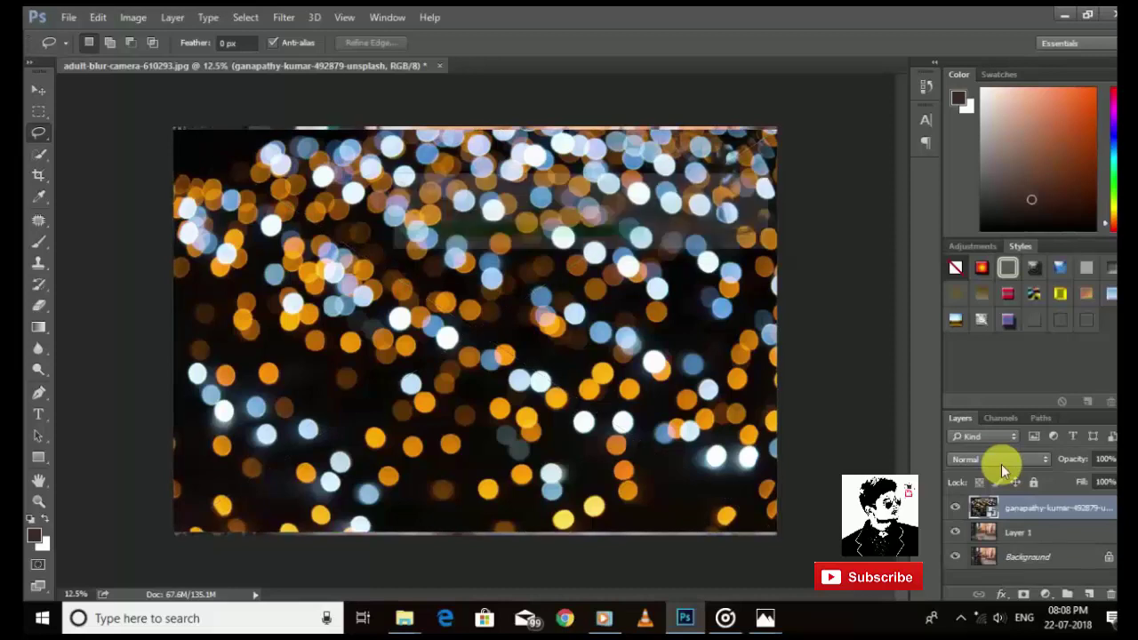
- Set the bokeh layer to Luminosity blending and Layer 1 to Soft Light
left_click(997, 455)
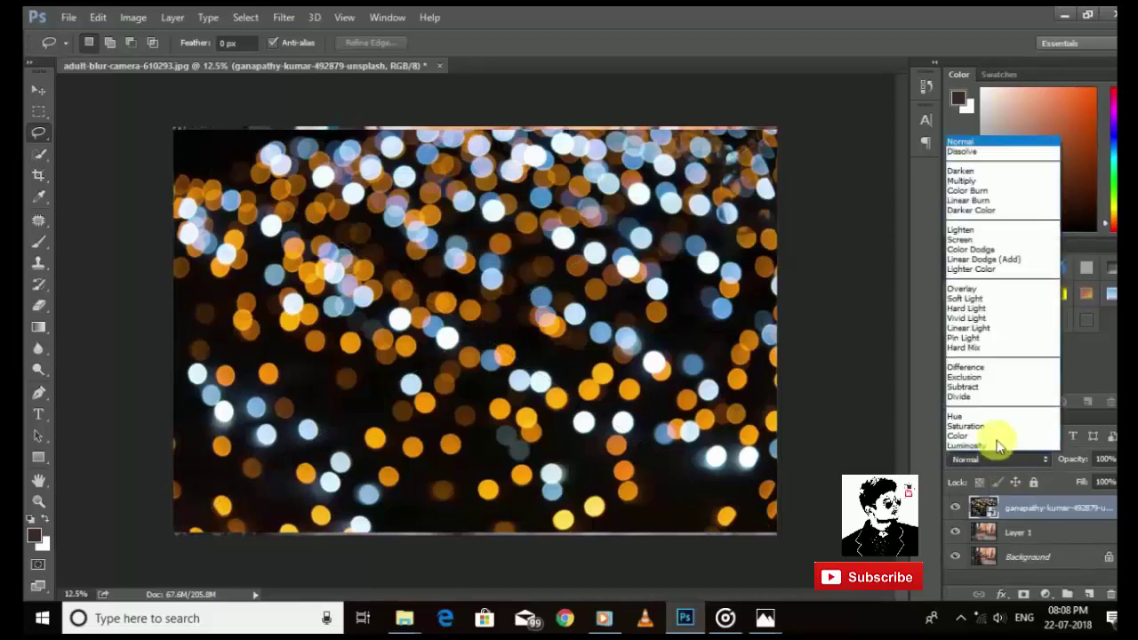
left_click(999, 446)
left_click(1018, 531)
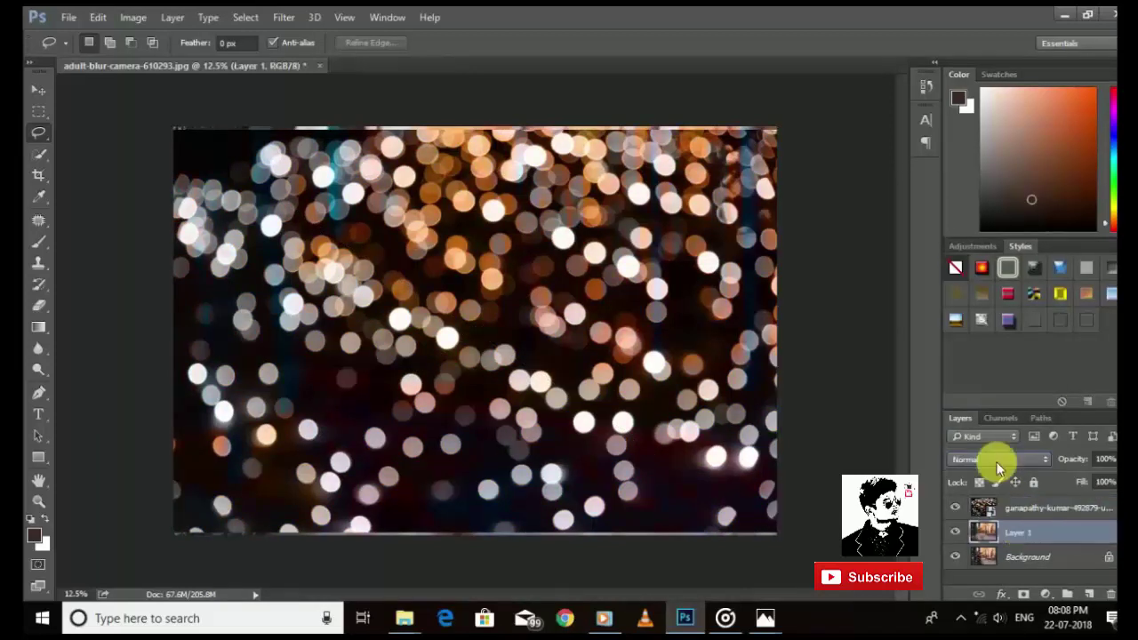
left_click(997, 459)
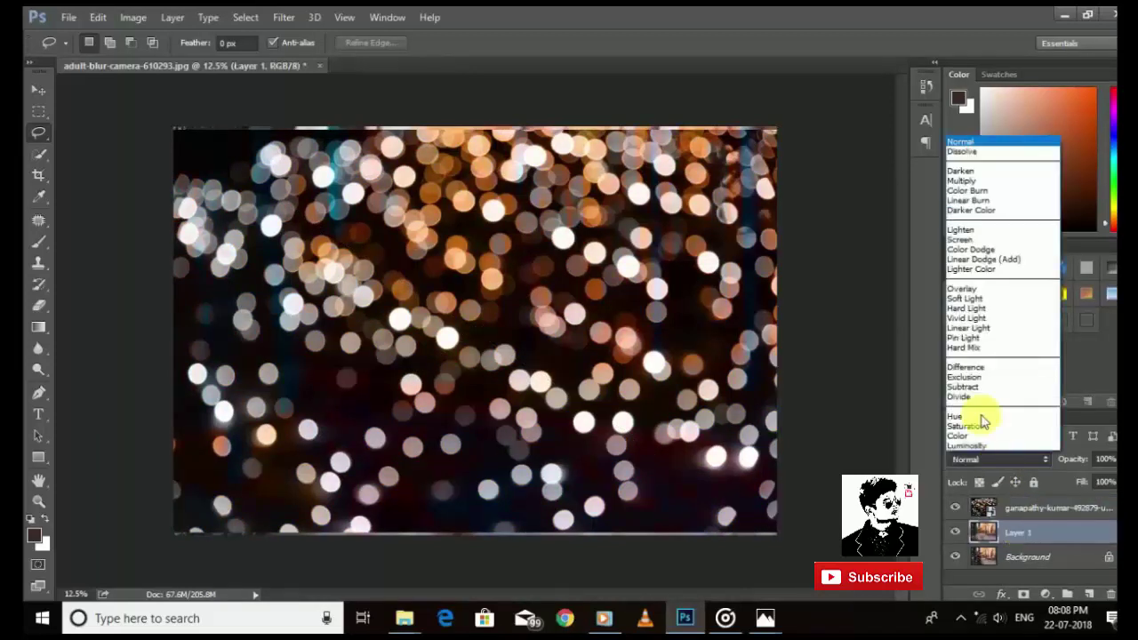
left_click(997, 300)
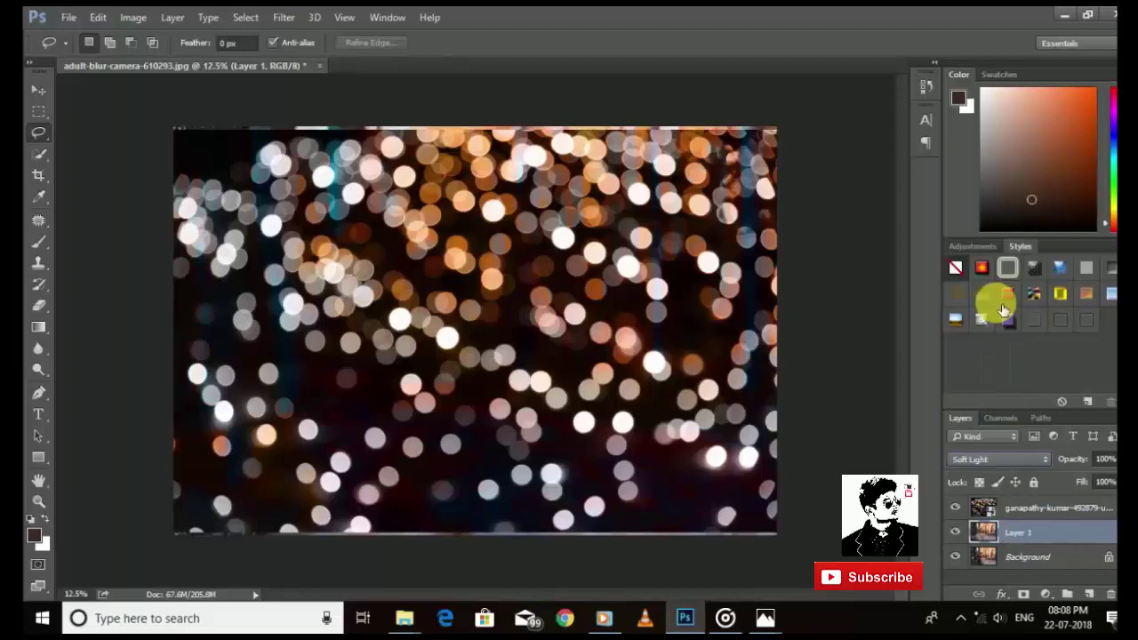
- Choose Duplicate Layer for the Background layer
left_click(1032, 556)
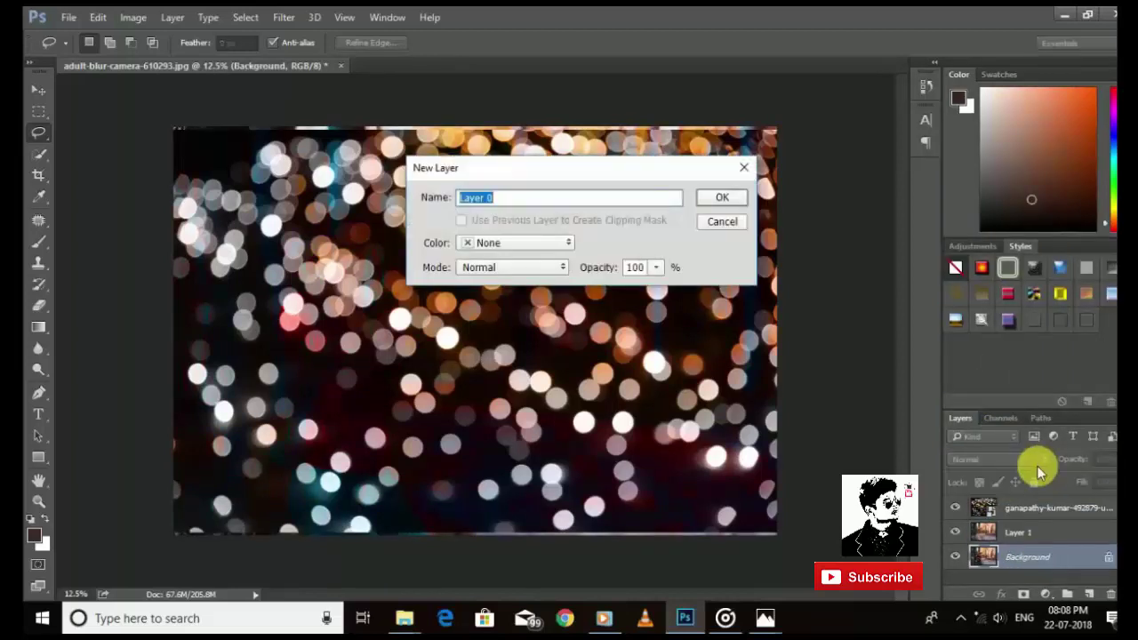
left_click(719, 222)
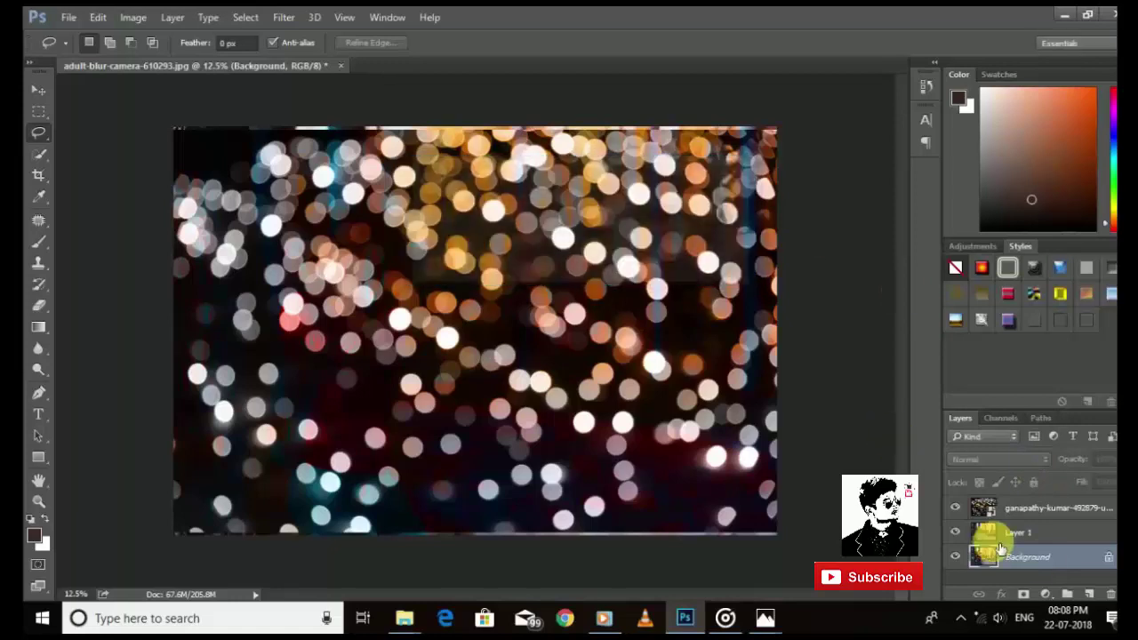
right_click(1037, 553)
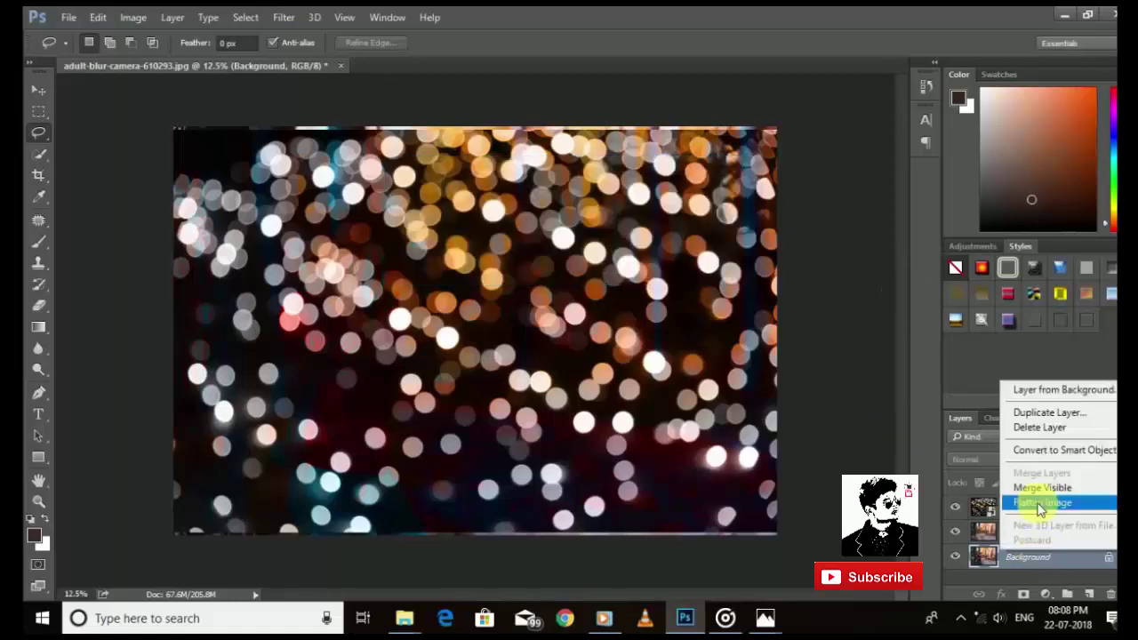
left_click(1049, 412)
- Confirm Background copy, move it to the top and add a white layer mask
left_click(725, 190)
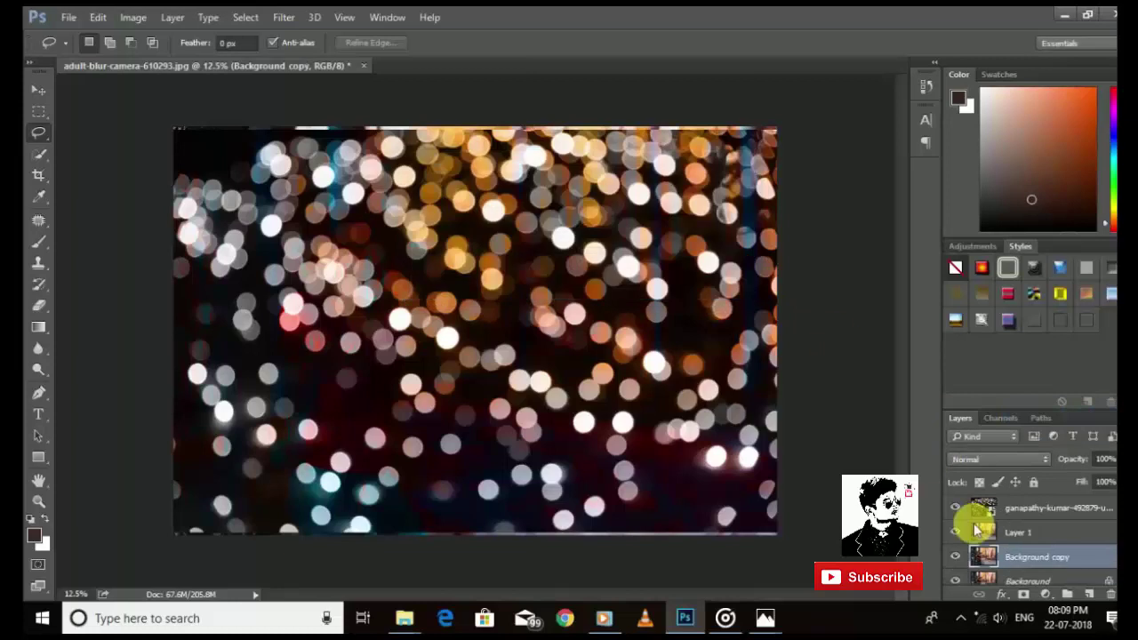
left_click_drag(1039, 567, 1039, 510)
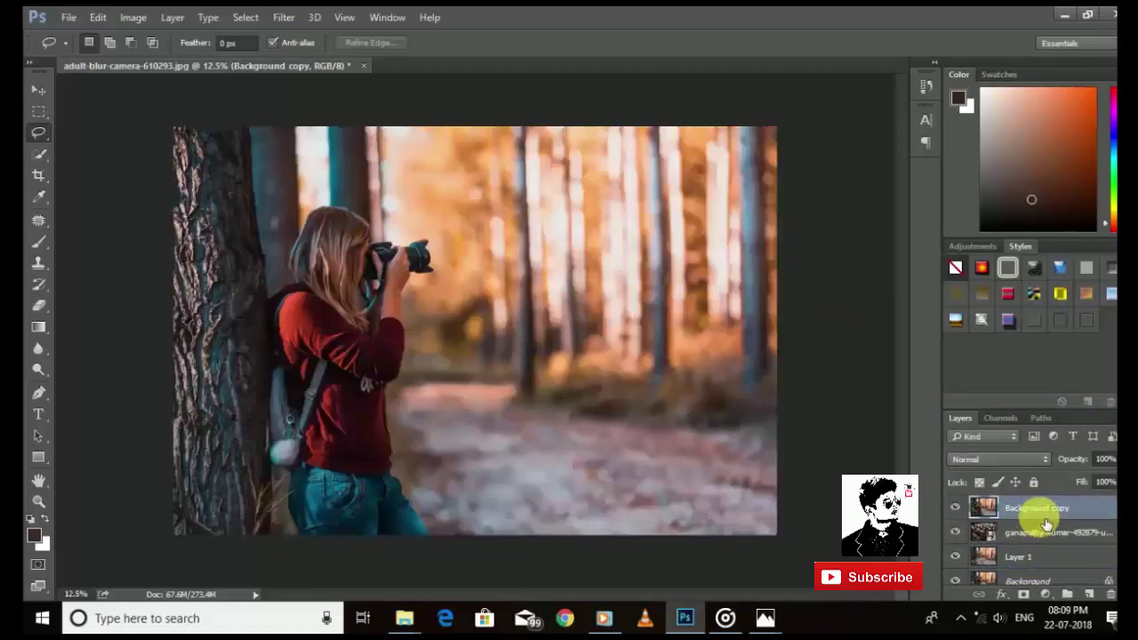
left_click(1022, 594)
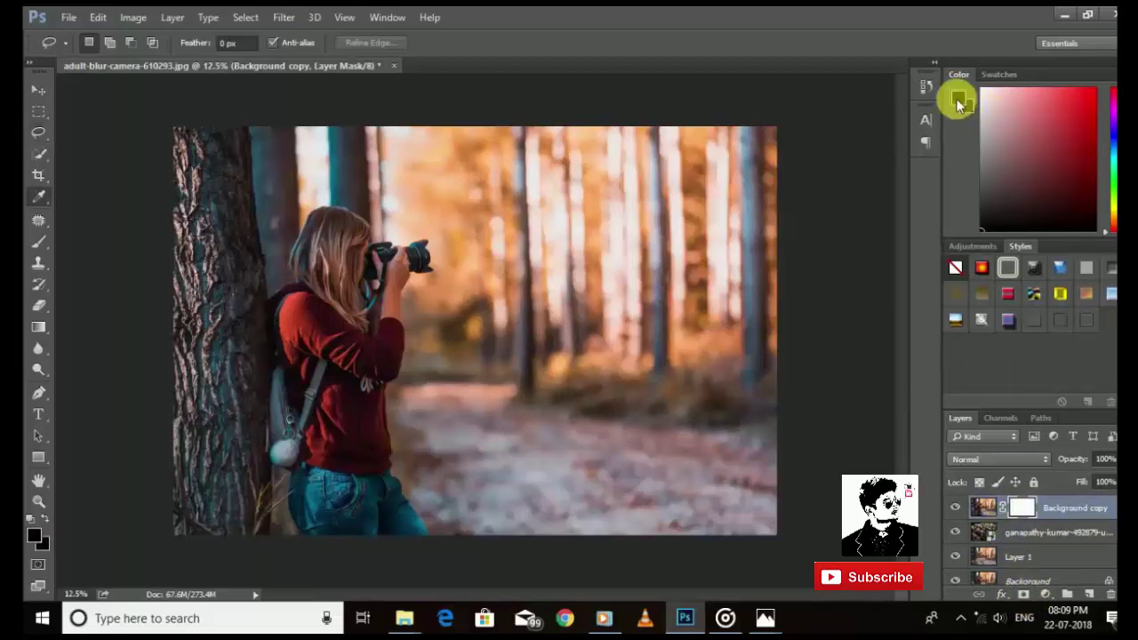
left_click(958, 104)
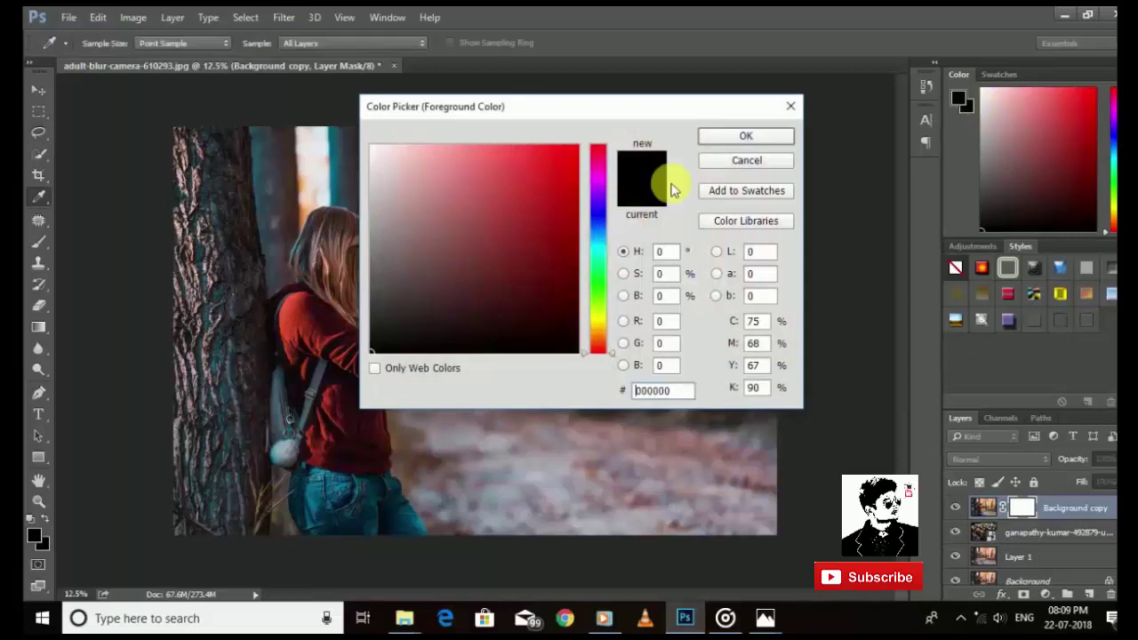
left_click(758, 135)
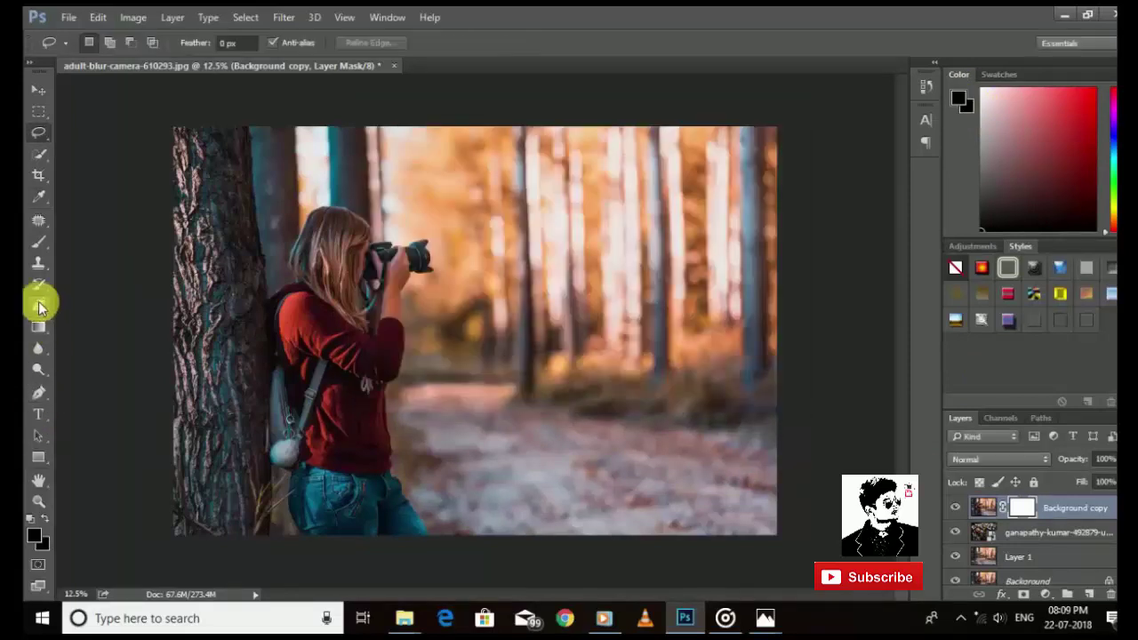
- Paint black at 26% brush opacity on the mask over the upper-middle trees
left_click(39, 244)
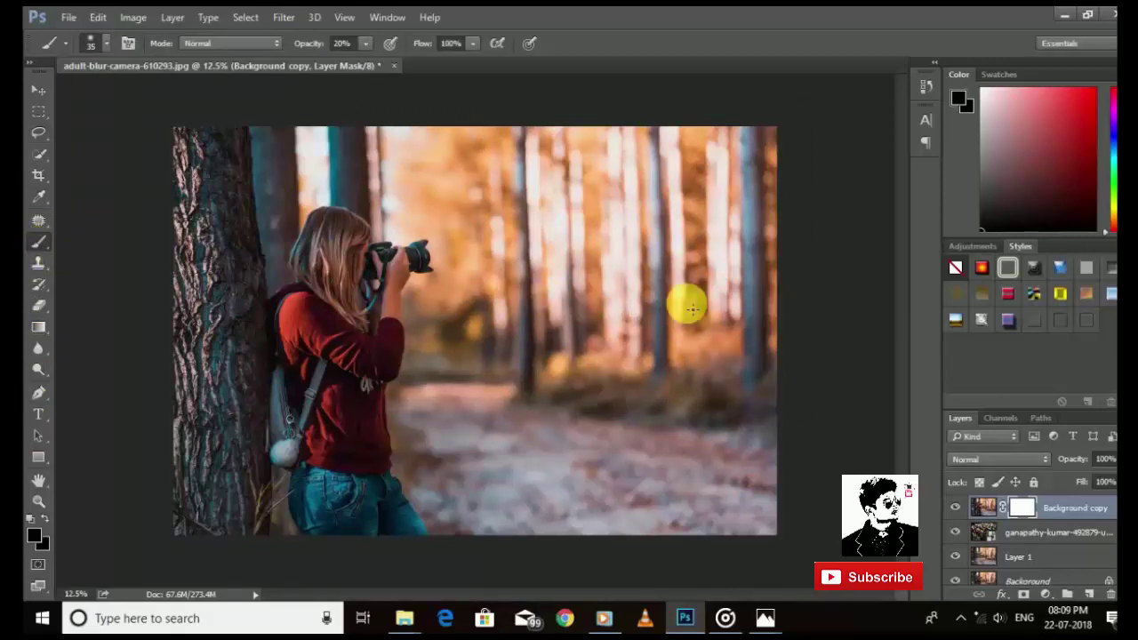
key("bracketright")
key("bracketright")
key("bracketright")
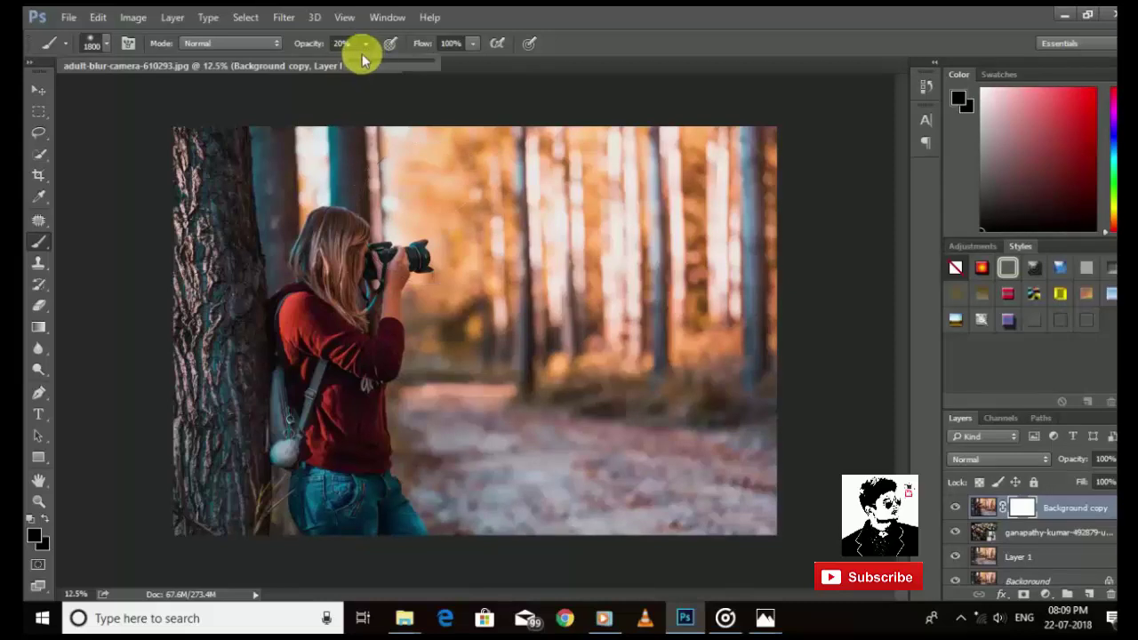
left_click(622, 244)
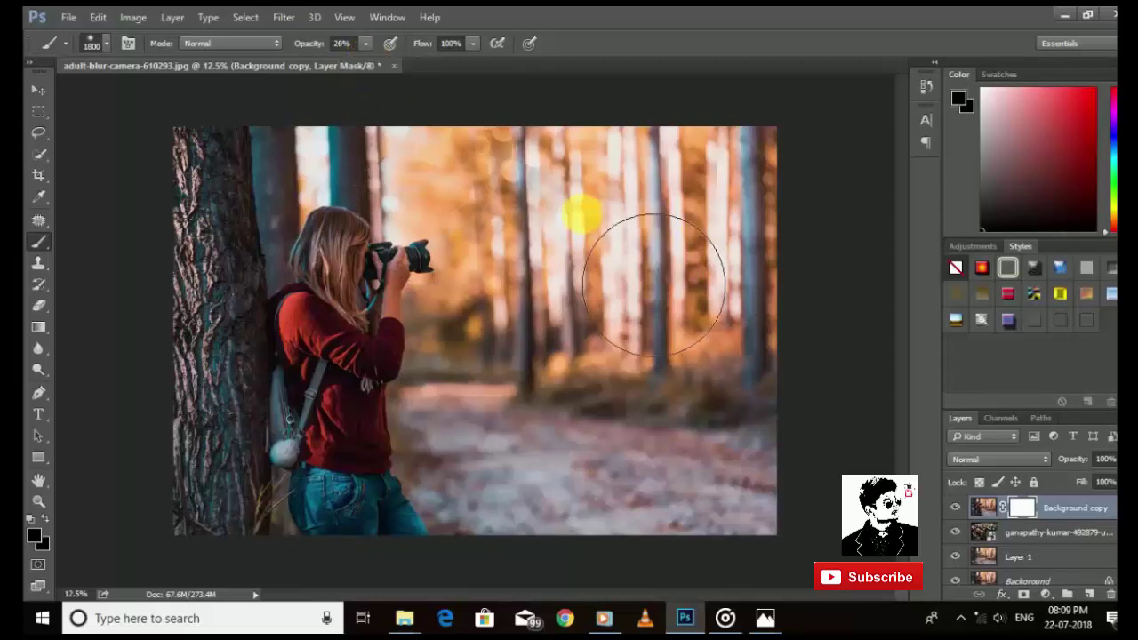
left_click_drag(809, 310, 622, 355)
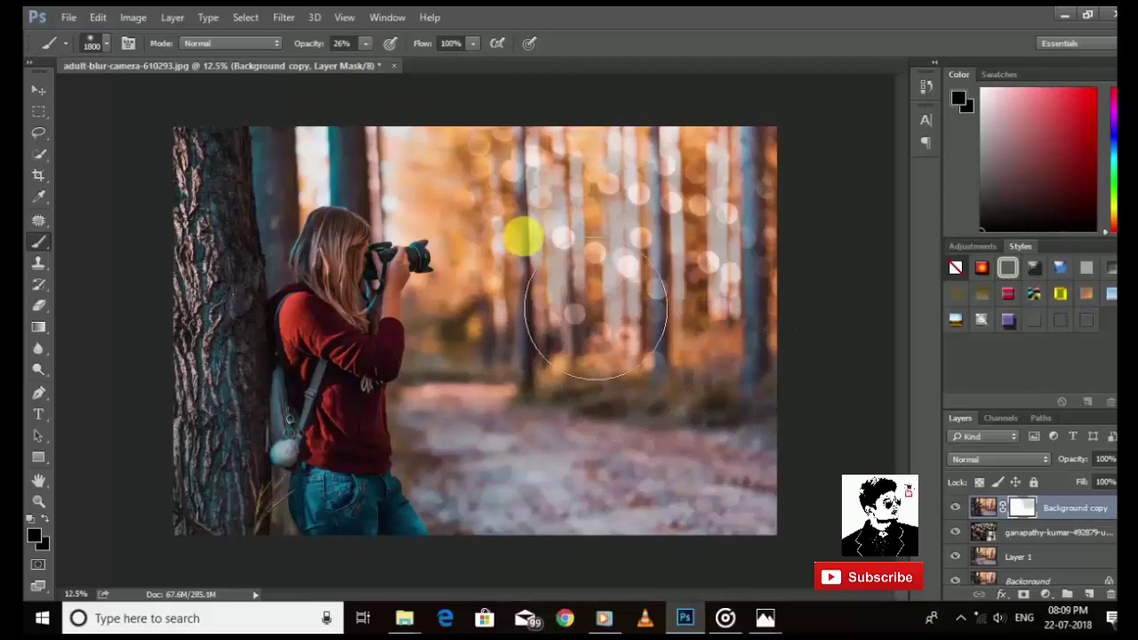
- With a smaller brush, paint more mask over the upper-left and central background blur
scroll(525, 241, "up", 5)
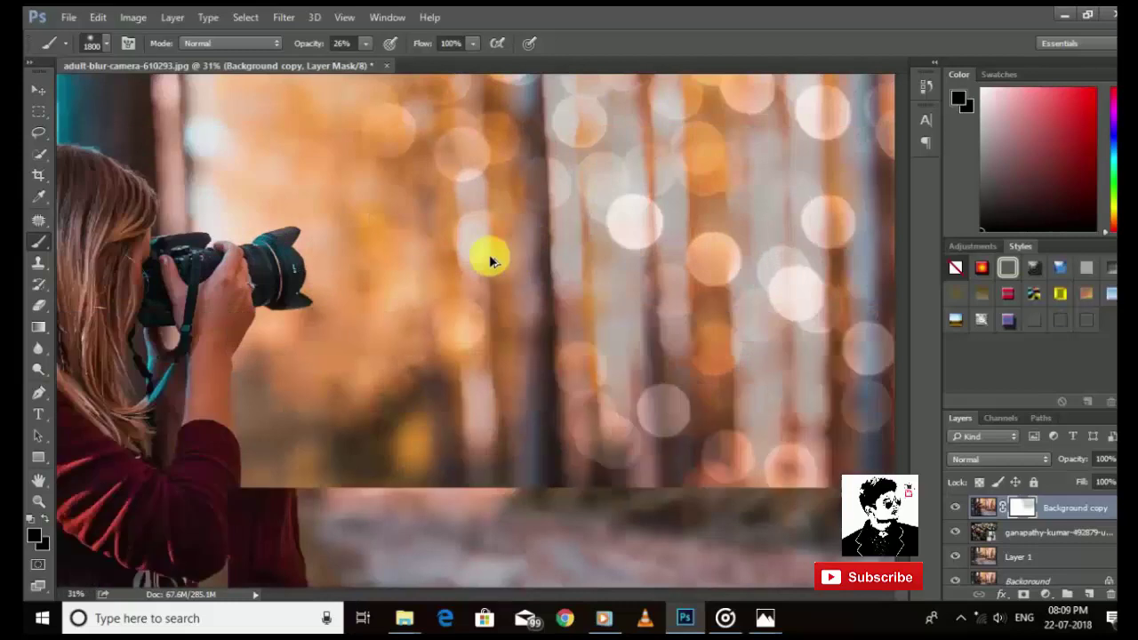
key("bracketleft")
key("bracketleft")
key("bracketleft")
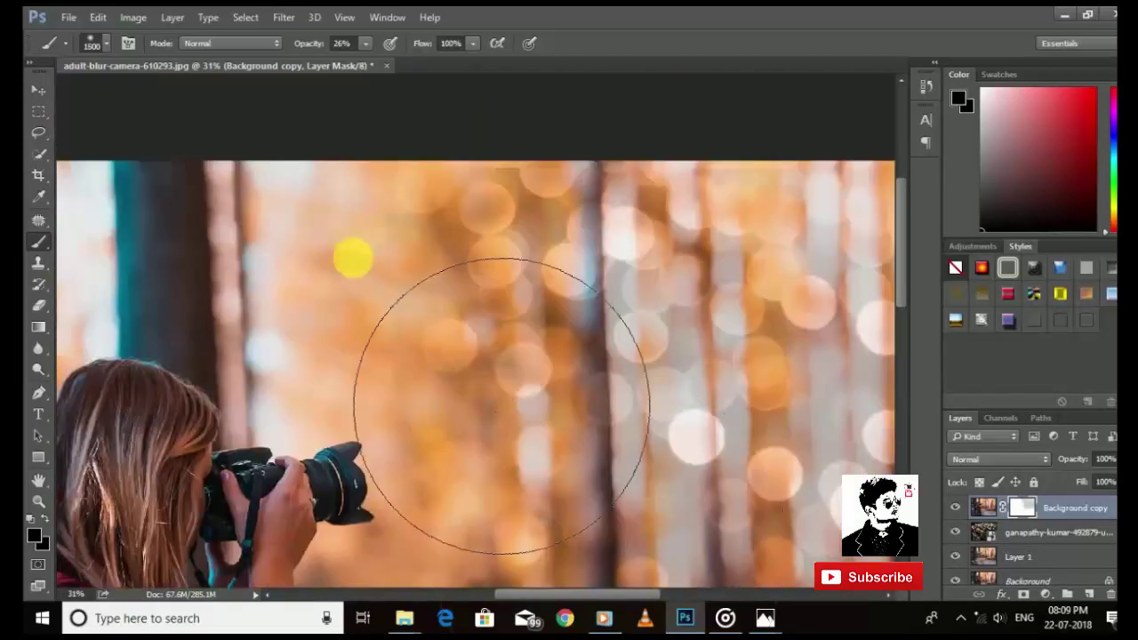
key("bracketleft")
key("bracketleft")
key("bracketleft")
left_click_drag(326, 234, 323, 330)
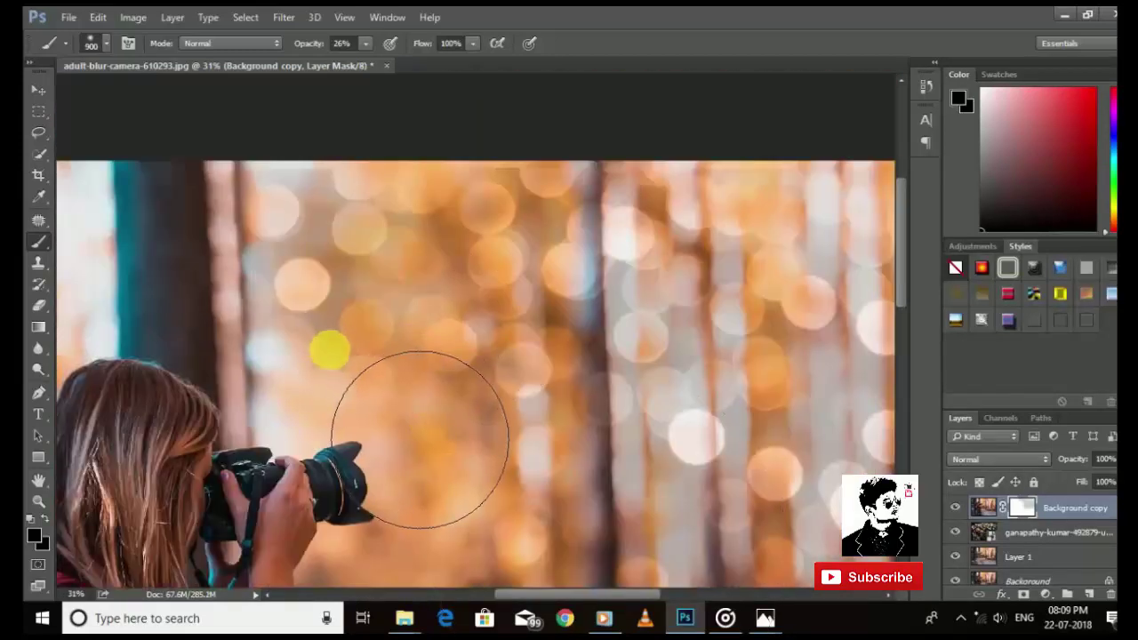
mouse_move(421, 443)
left_mouse_down()
mouse_move(562, 382)
mouse_move(489, 434)
mouse_move(521, 294)
left_mouse_up()
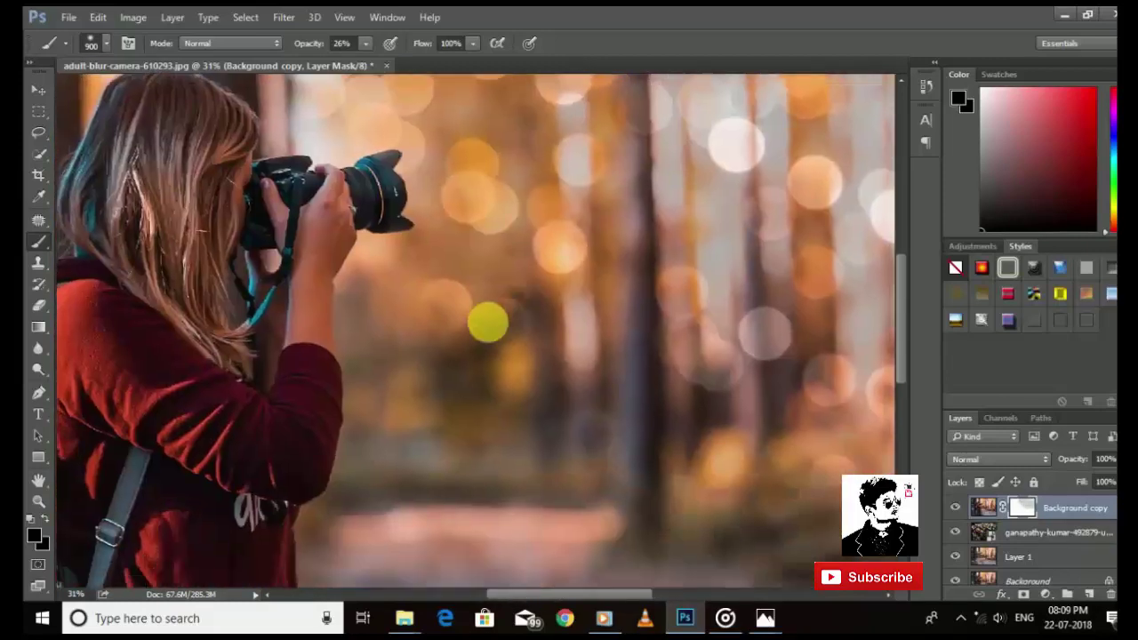
left_click_drag(527, 451, 688, 521)
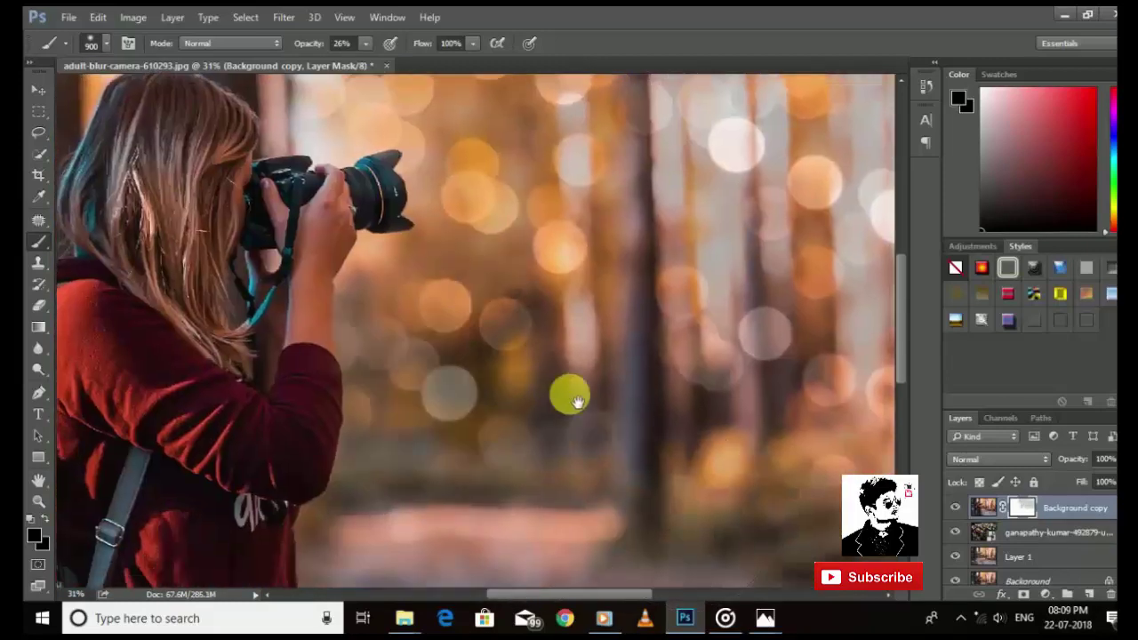
mouse_move(569, 394)
left_mouse_down()
mouse_move(589, 388)
mouse_move(506, 278)
left_mouse_up()
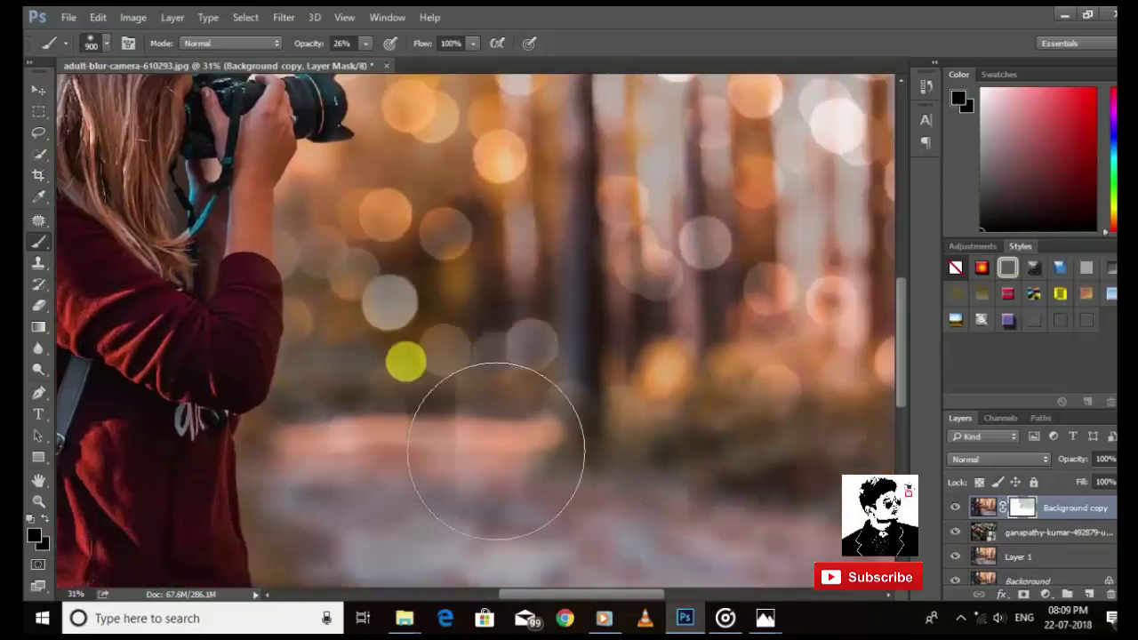
left_click_drag(721, 455, 543, 456)
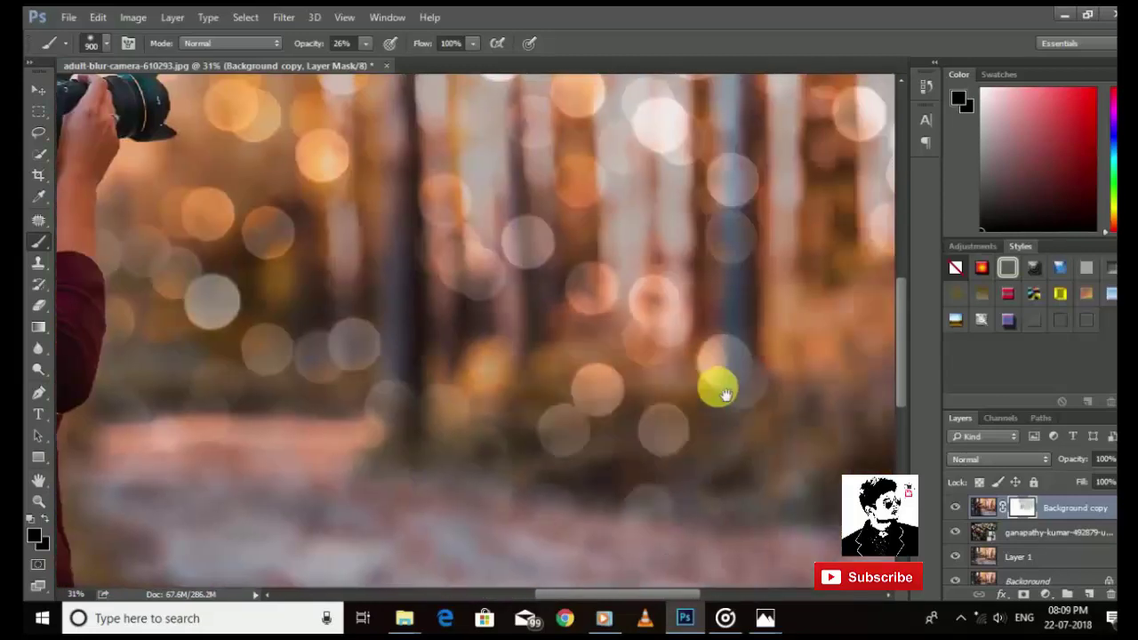
left_click_drag(719, 386, 490, 381)
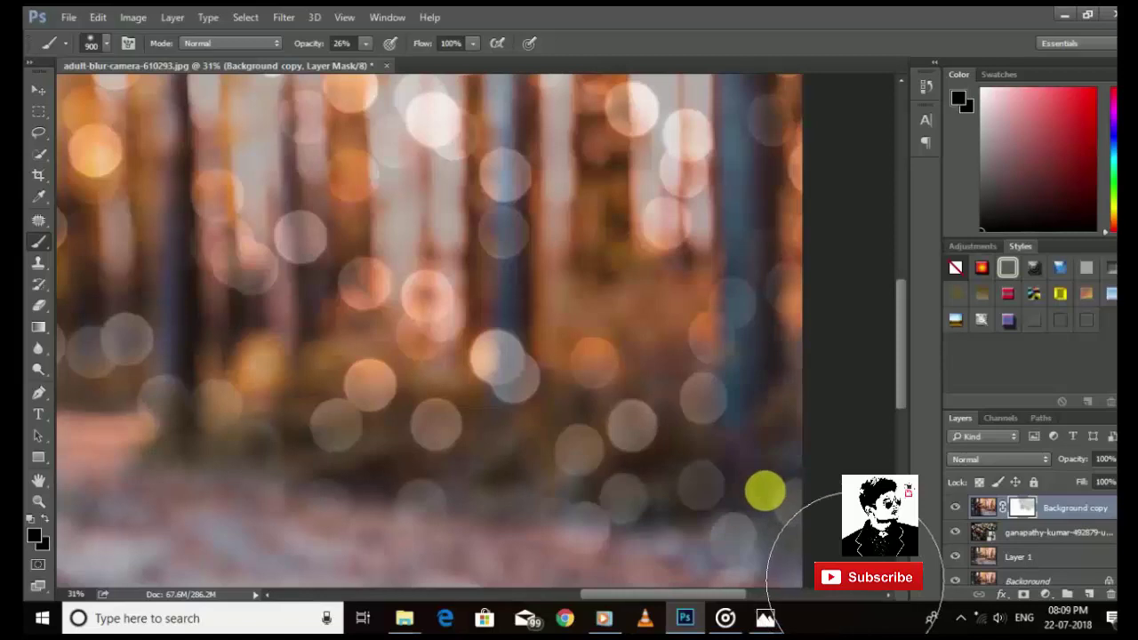
key("ctrl+0")
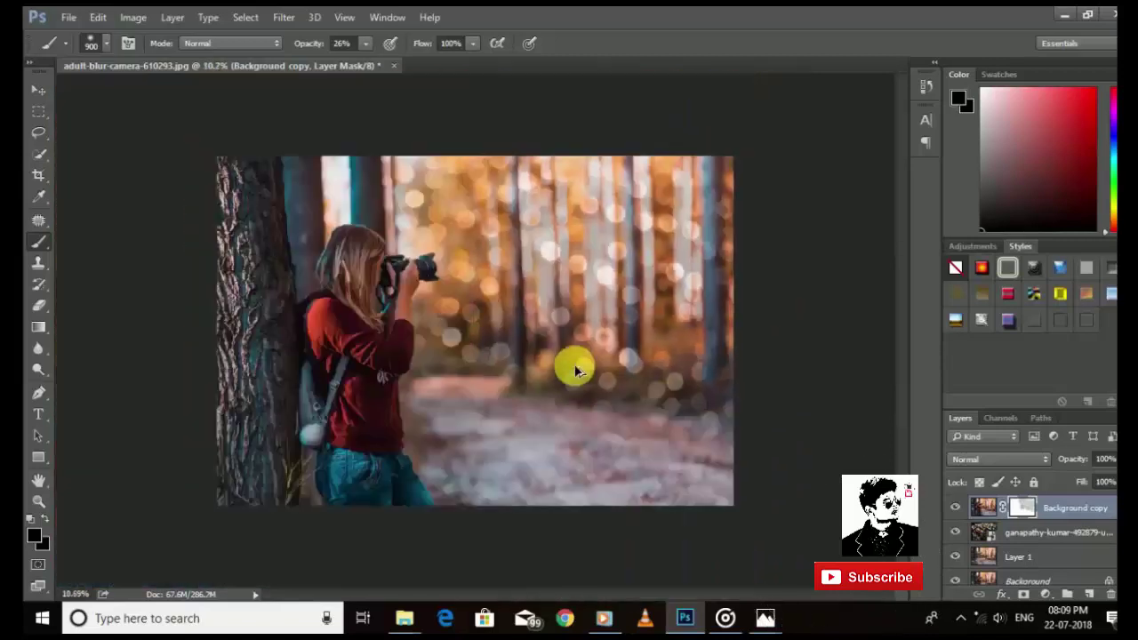
scroll(563, 353, "up", 3)
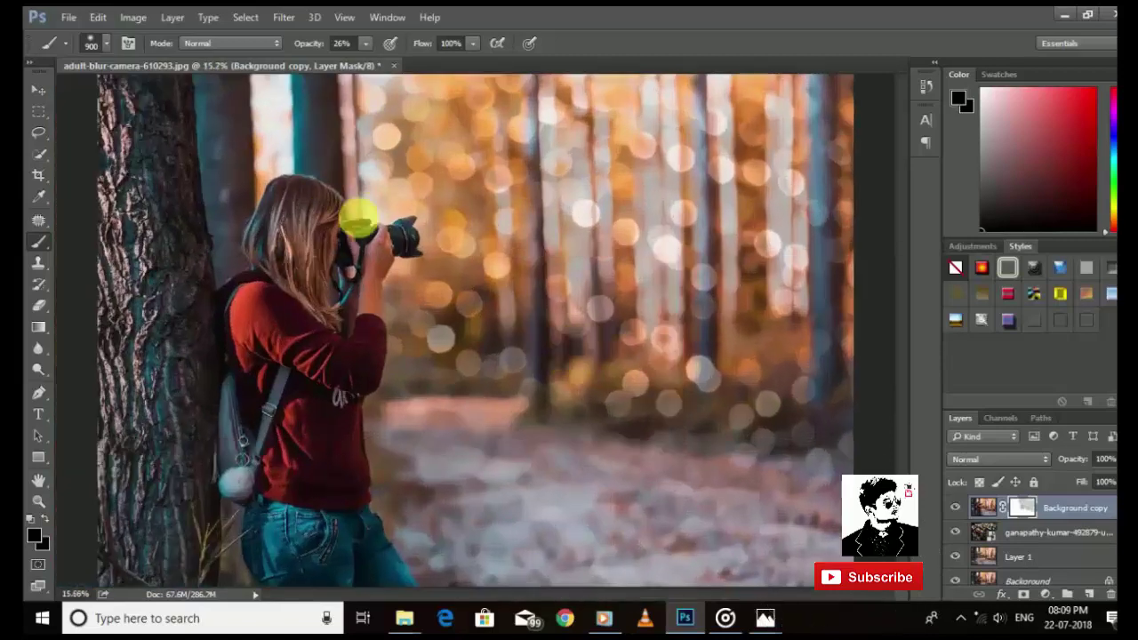
scroll(280, 136, "up", 2)
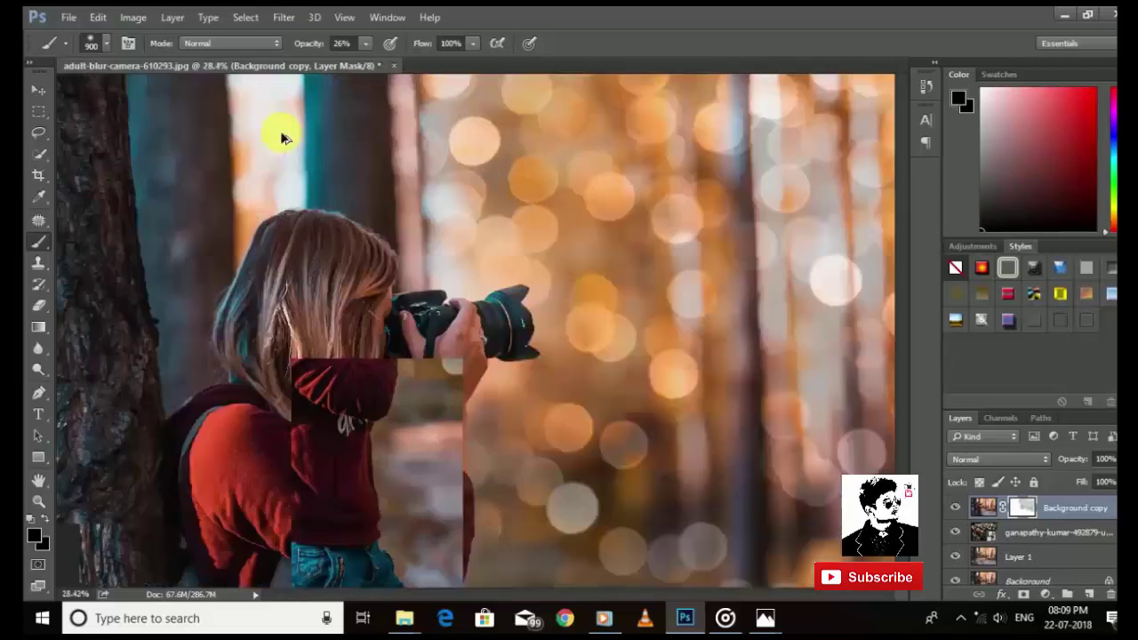
scroll(267, 134, "up", 2)
scroll(304, 241, "up", 1)
scroll(356, 316, "up", 1)
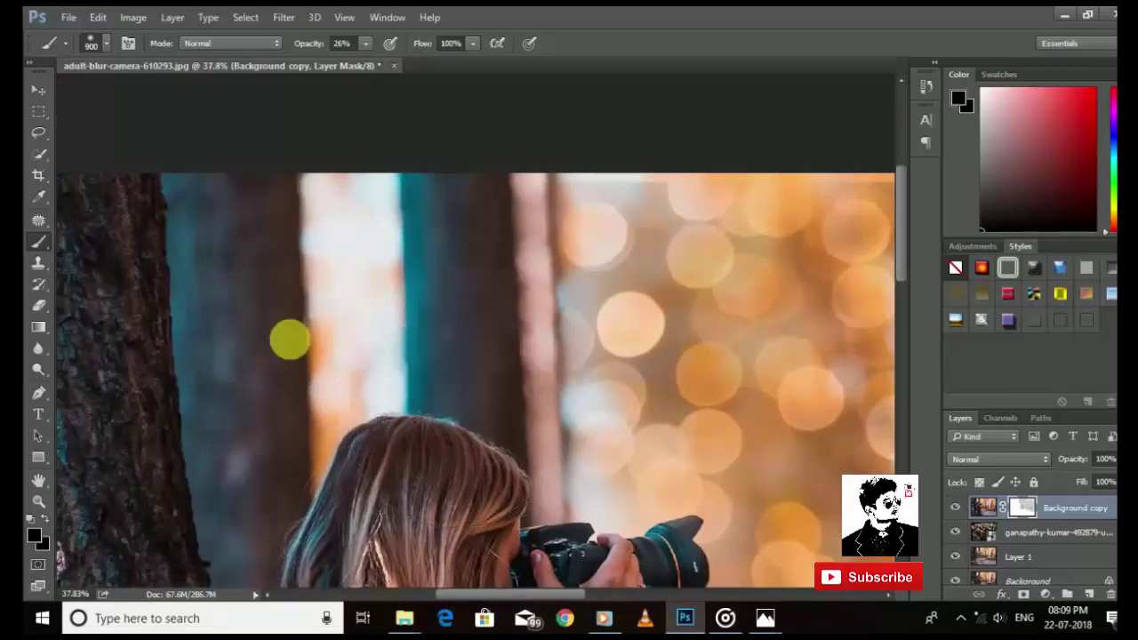
- Shrink the brush and repaint the mask in the upper-left blur, undoing two strokes
key("bracketleft")
key("bracketleft")
key("bracketleft")
mouse_move(381, 354)
left_mouse_down()
mouse_move(344, 310)
mouse_move(356, 186)
left_mouse_up()
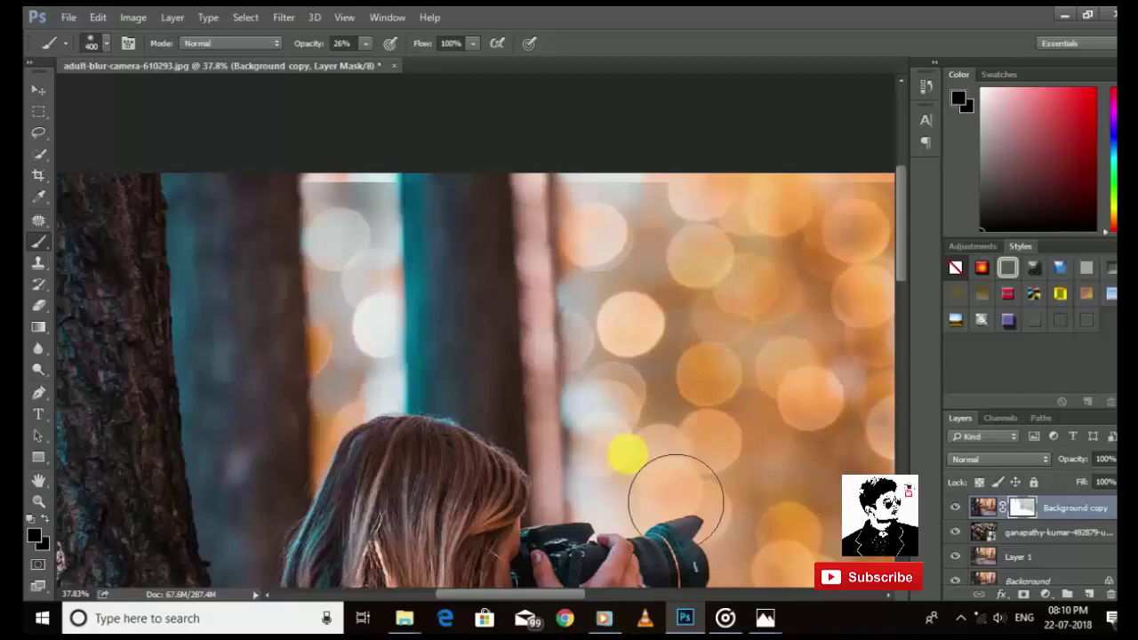
key("ctrl+alt+z")
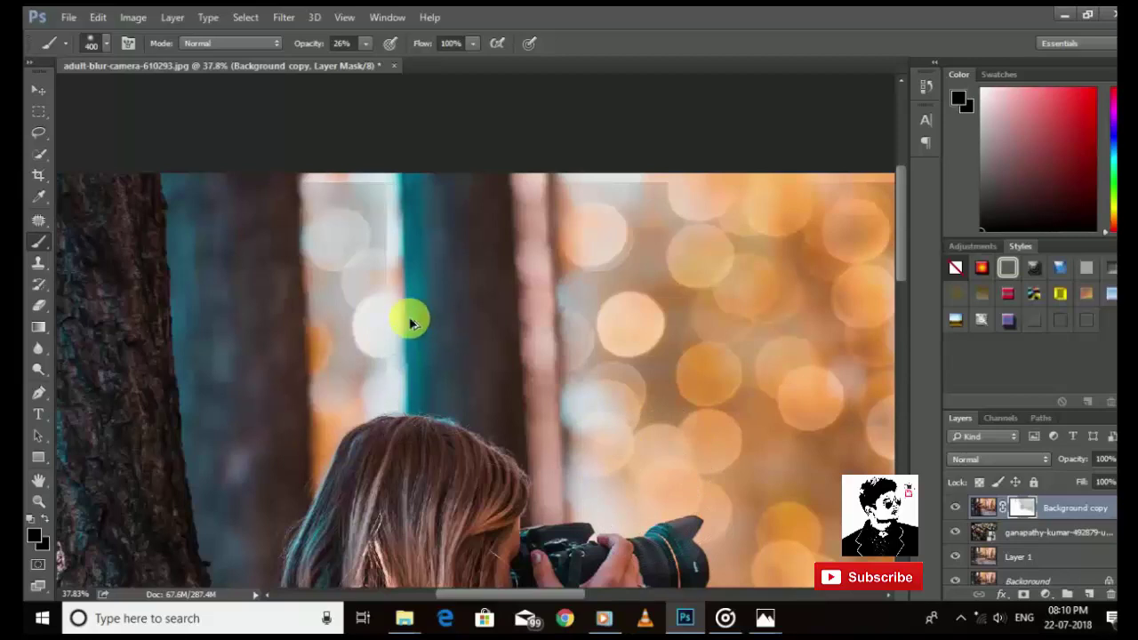
key("ctrl+alt+z")
left_click_drag(356, 316, 404, 349)
left_click_drag(407, 416, 368, 406)
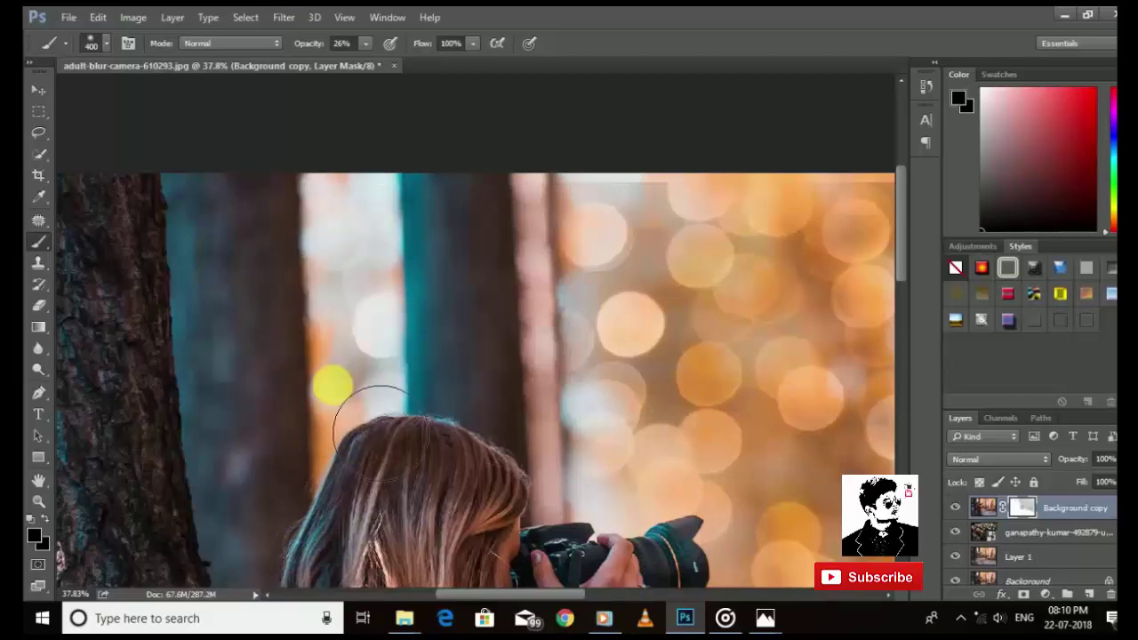
- Paint one long mask stroke across the lower photo to fade the bokeh there
scroll(531, 433, "down", 1)
scroll(521, 388, "down", 1)
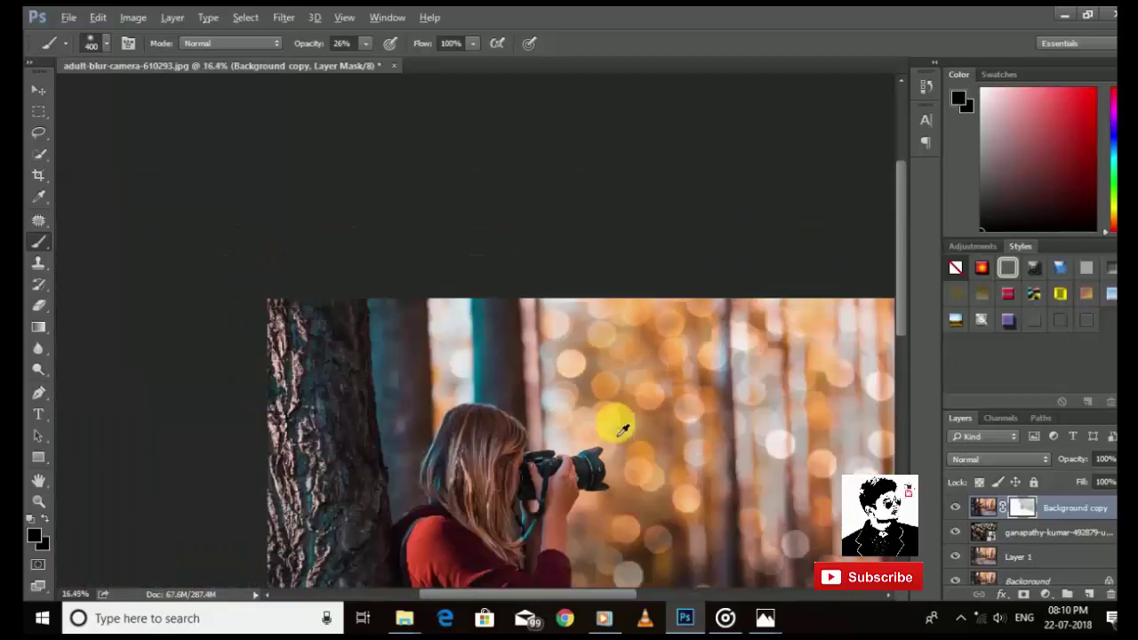
scroll(610, 419, "down", 1)
scroll(589, 418, "up", 1)
scroll(419, 368, "up", 1)
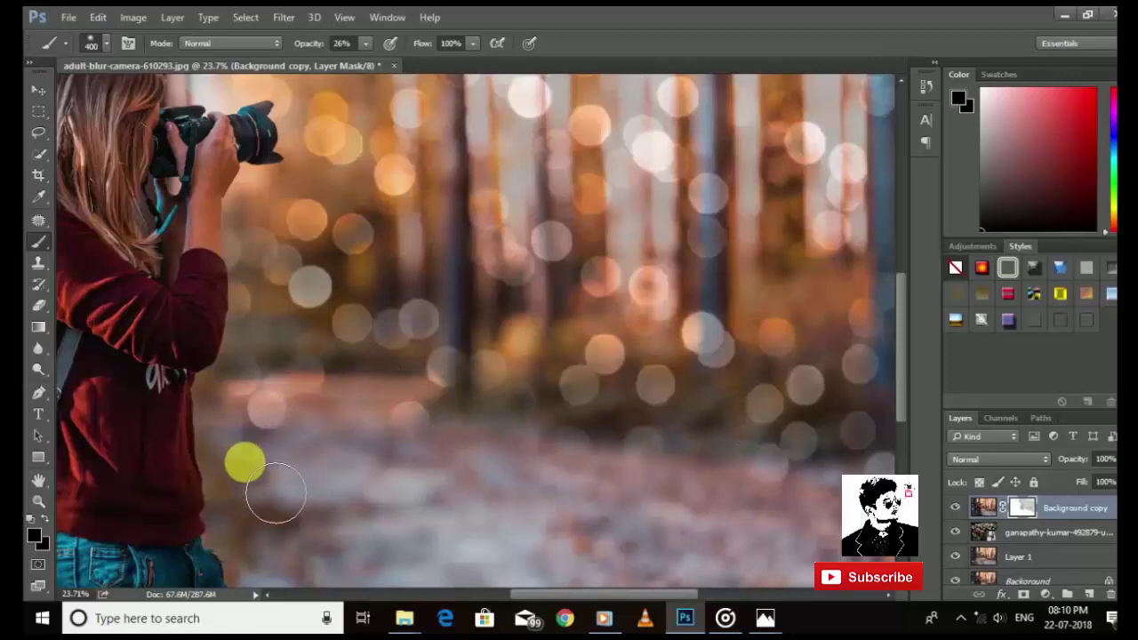
mouse_move(276, 493)
left_mouse_down()
mouse_move(348, 484)
mouse_move(554, 503)
mouse_move(783, 547)
mouse_move(732, 528)
mouse_move(762, 310)
mouse_move(673, 254)
mouse_move(804, 363)
left_mouse_up()
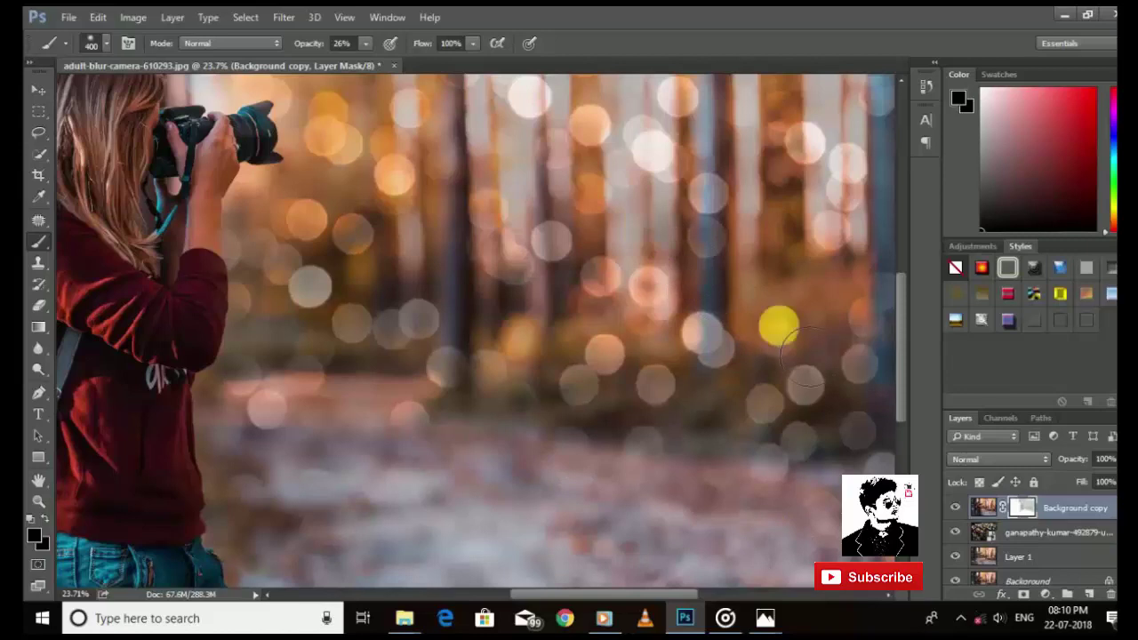
- Add a Brightness/Contrast adjustment layer with Brightness raised to 46
left_click(34, 90)
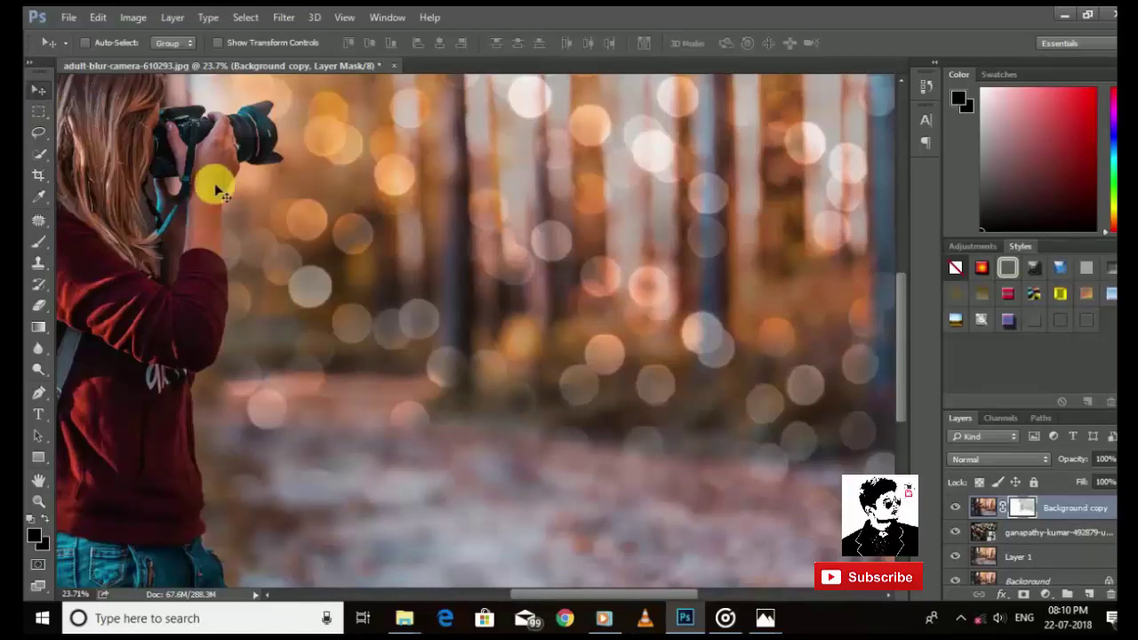
scroll(218, 191, "down", 1)
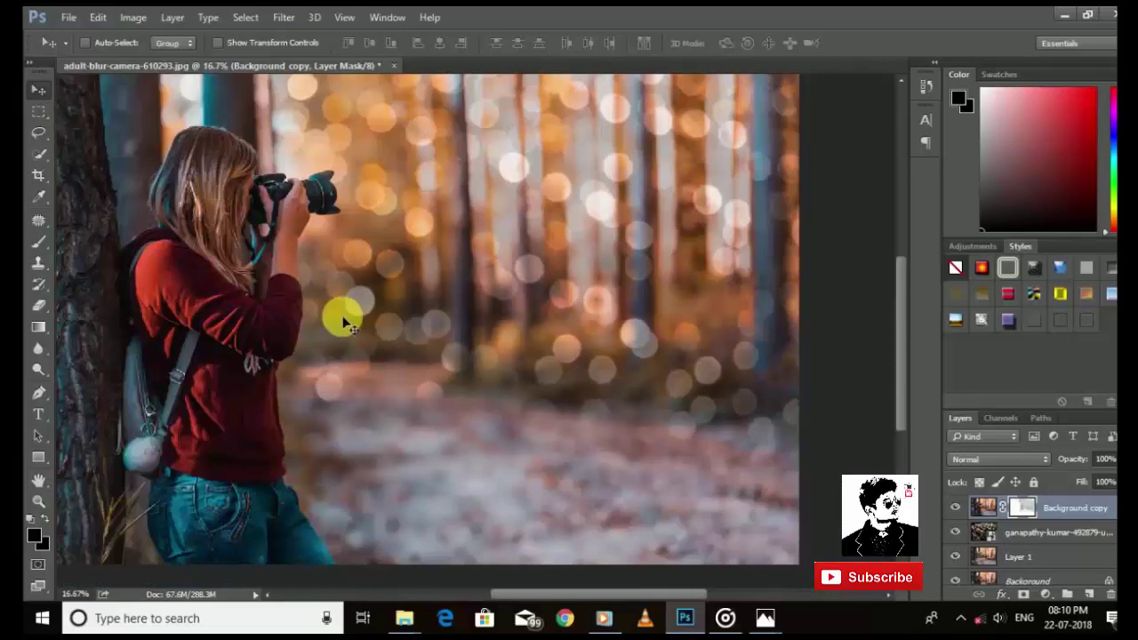
left_click(1046, 589)
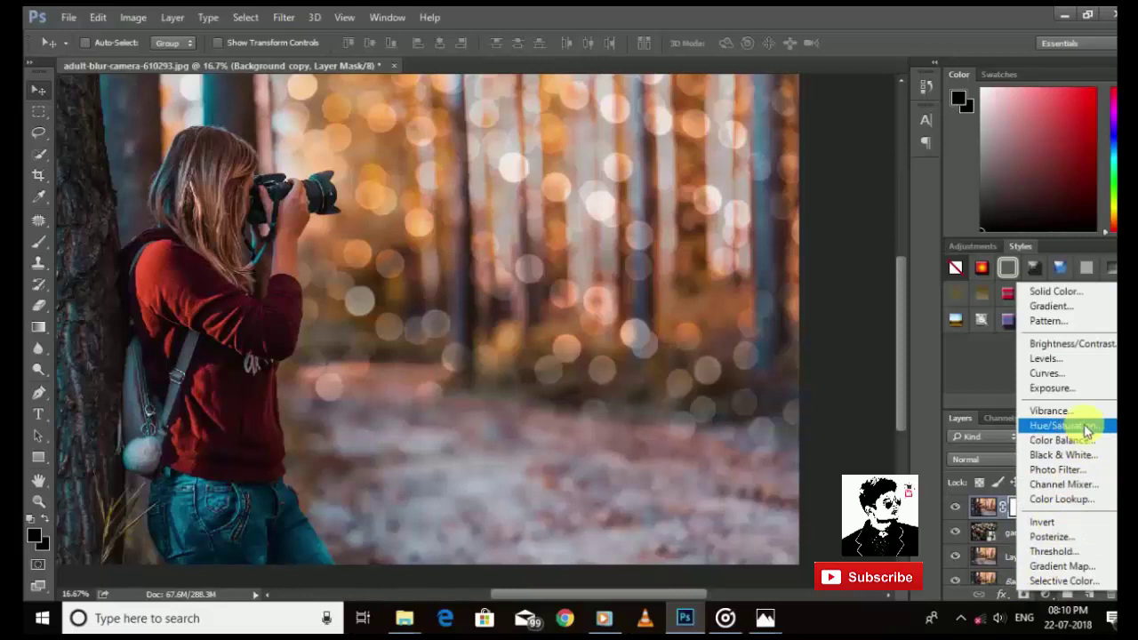
left_click(1073, 343)
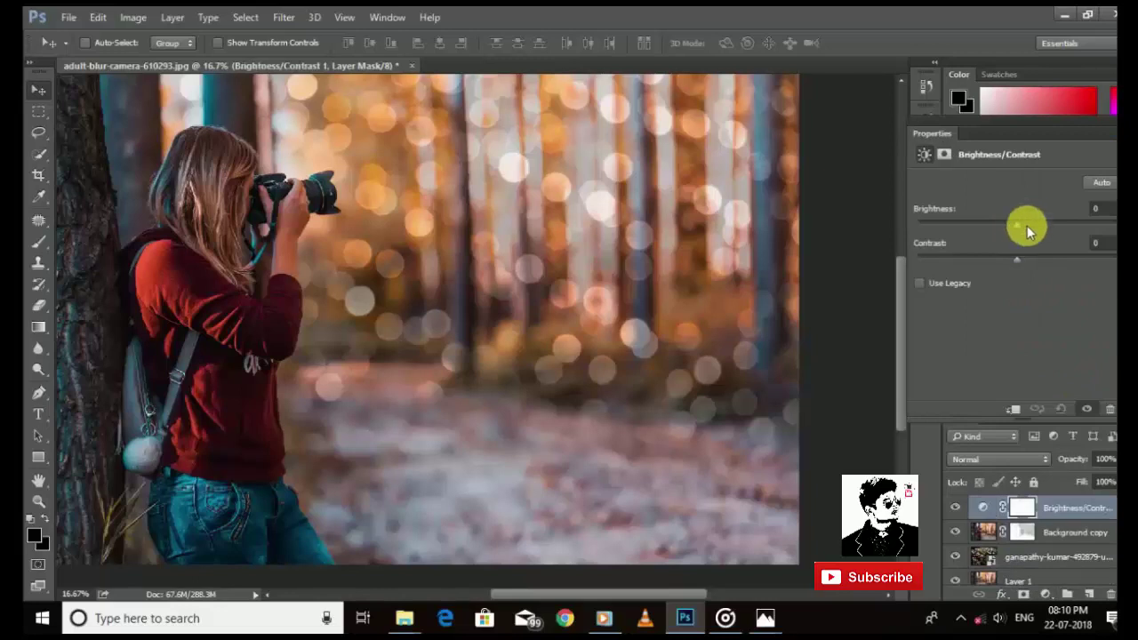
left_click_drag(1027, 228, 1047, 227)
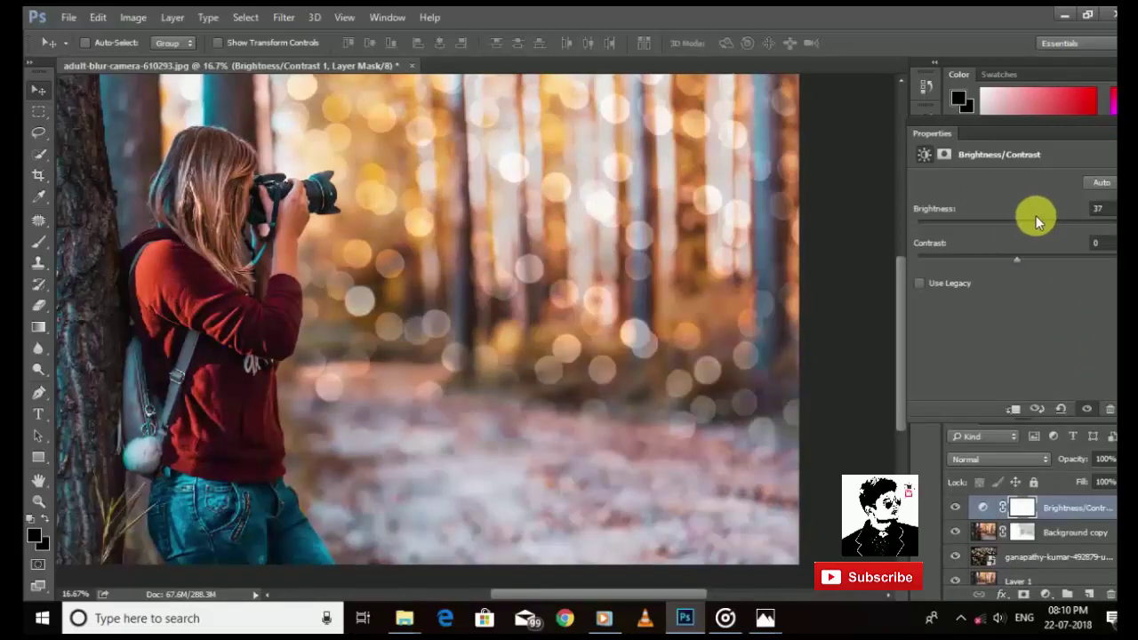
left_click_drag(1052, 216, 1058, 222)
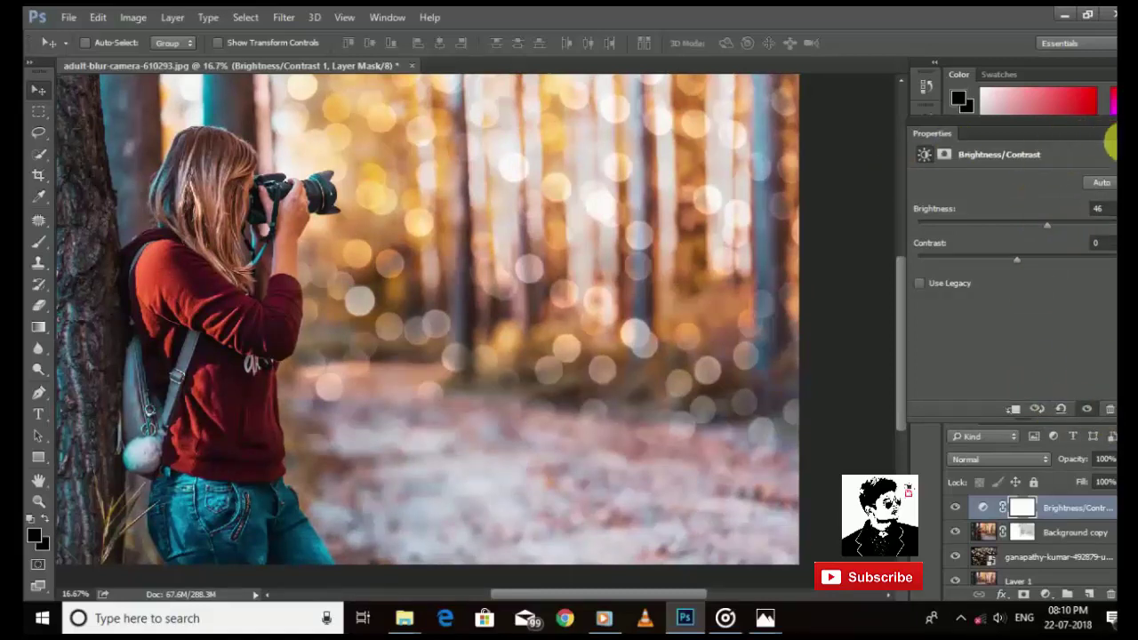
left_click(1111, 132)
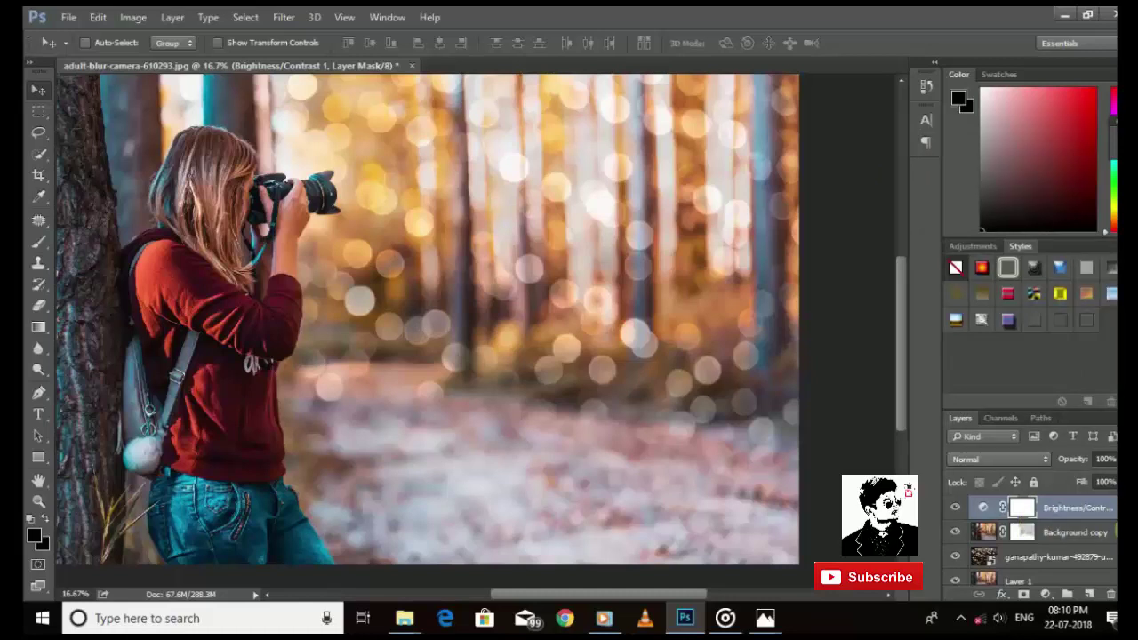
scroll(1115, 533, "down", 2)
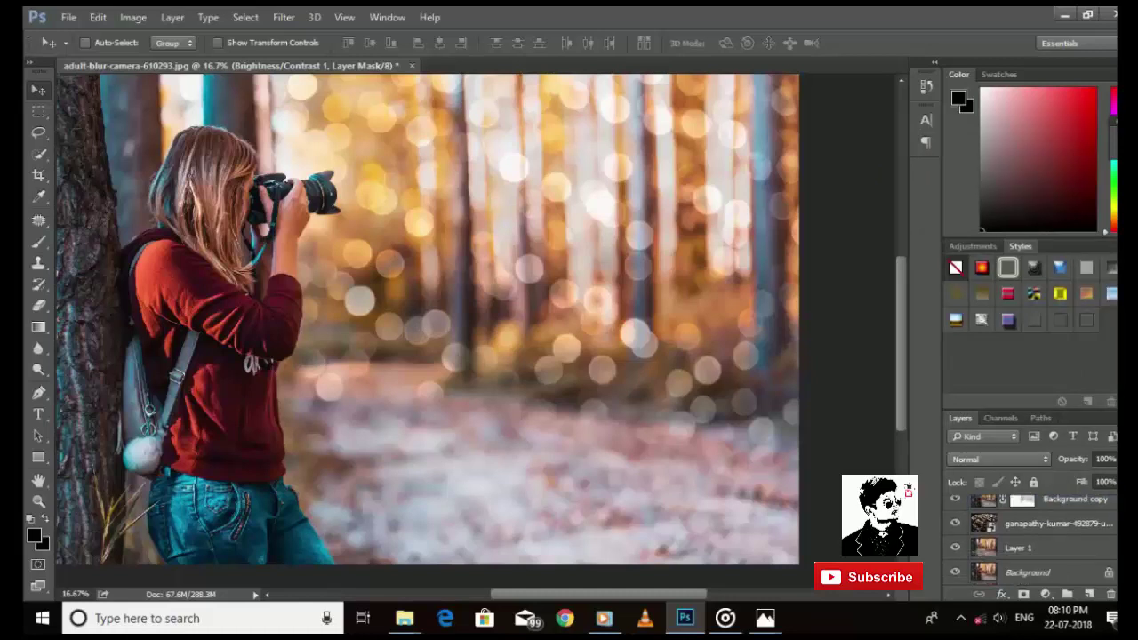
- Add a Color Lookup layer using the Fuji ETERNA 250D Kodak 2395 LUT
left_click(1046, 594)
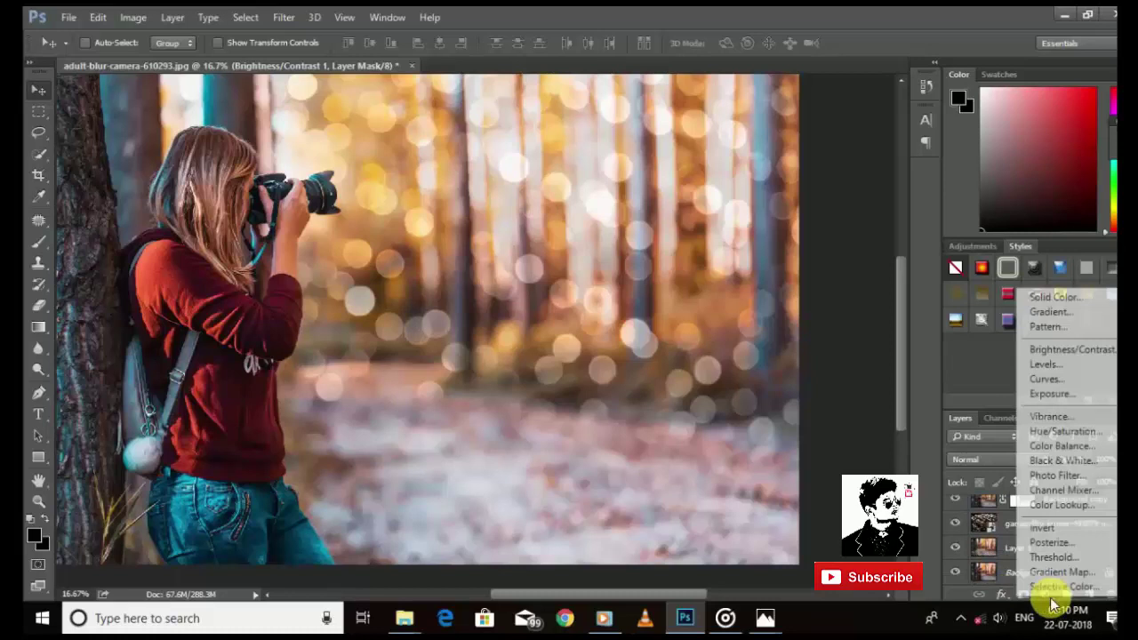
left_click(1053, 507)
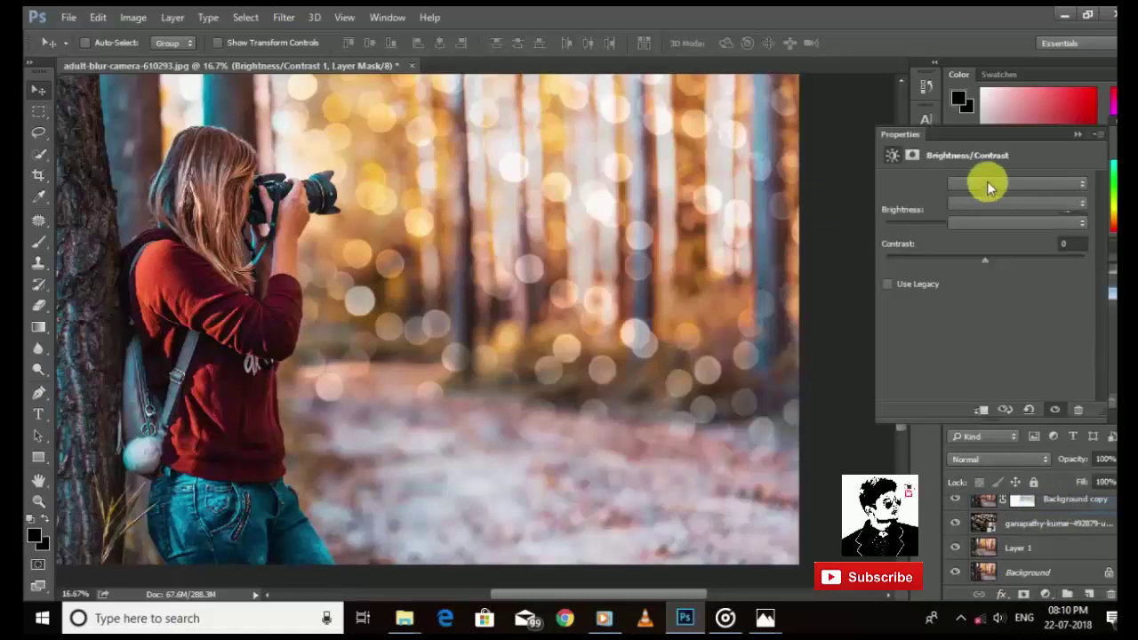
left_click(1008, 184)
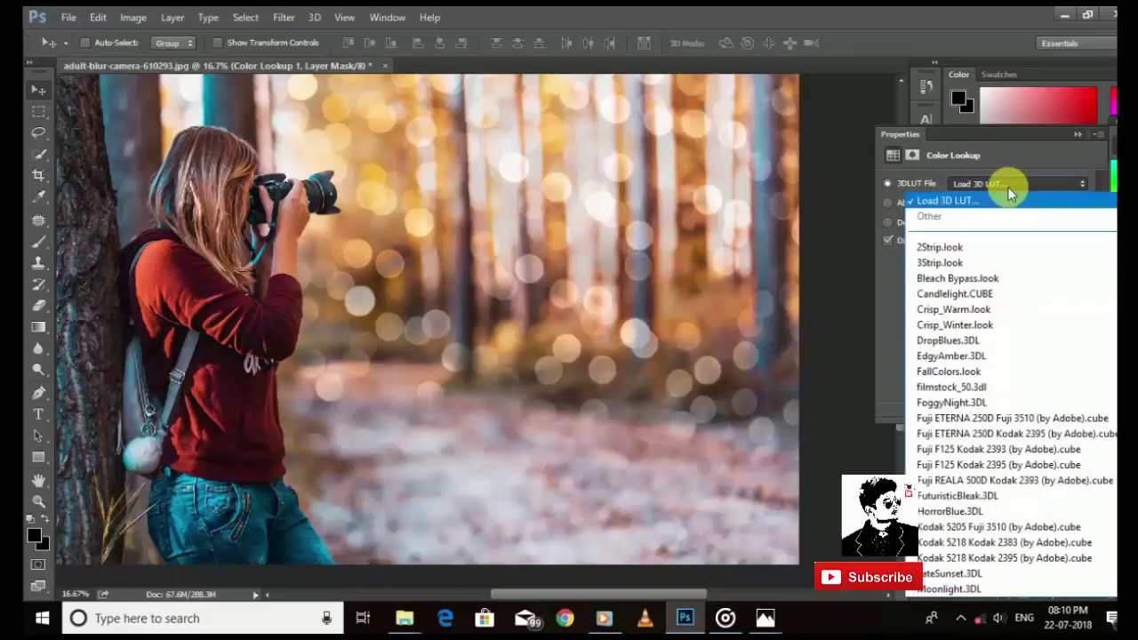
left_click(974, 434)
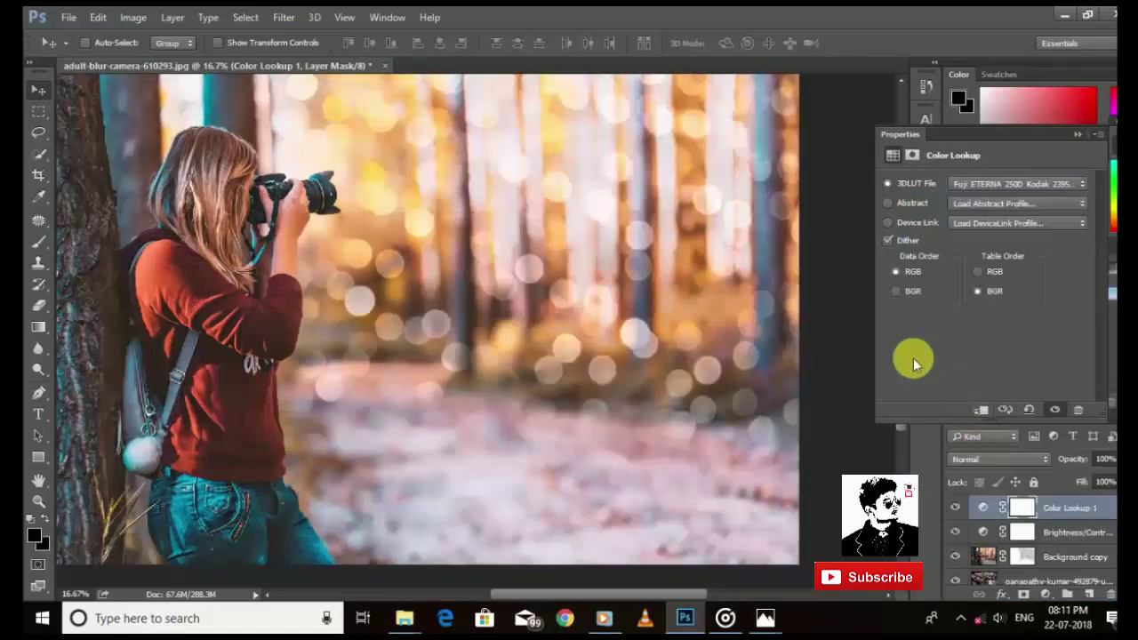
left_click(1075, 135)
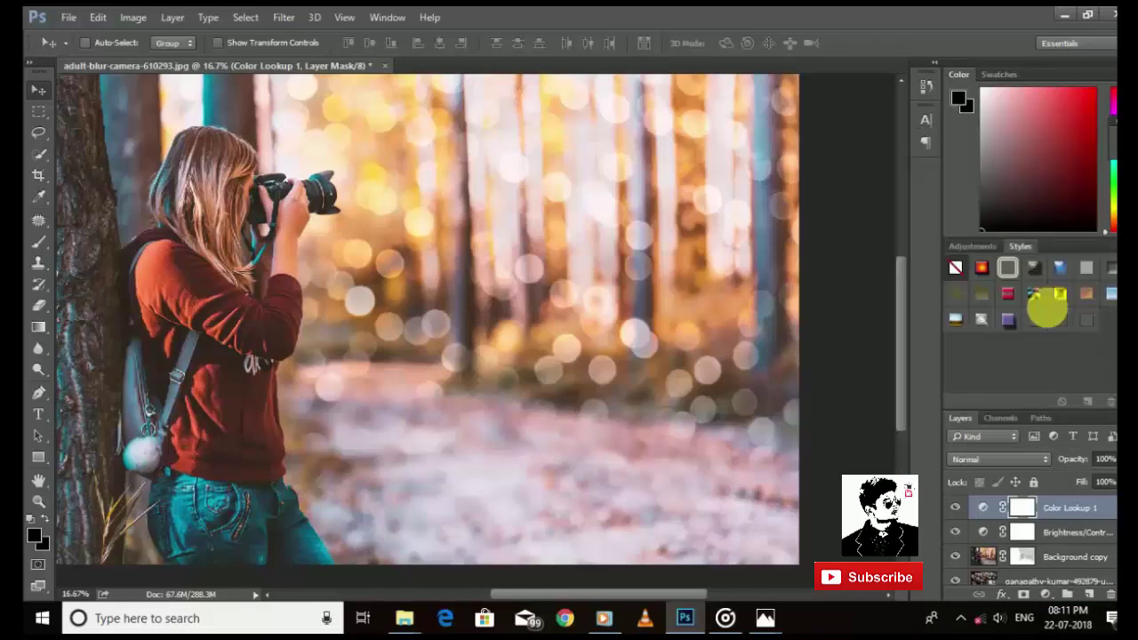
- Add a second Color Lookup layer with the same Fuji ETERNA 250D Kodak 2395 LUT
left_click(1049, 594)
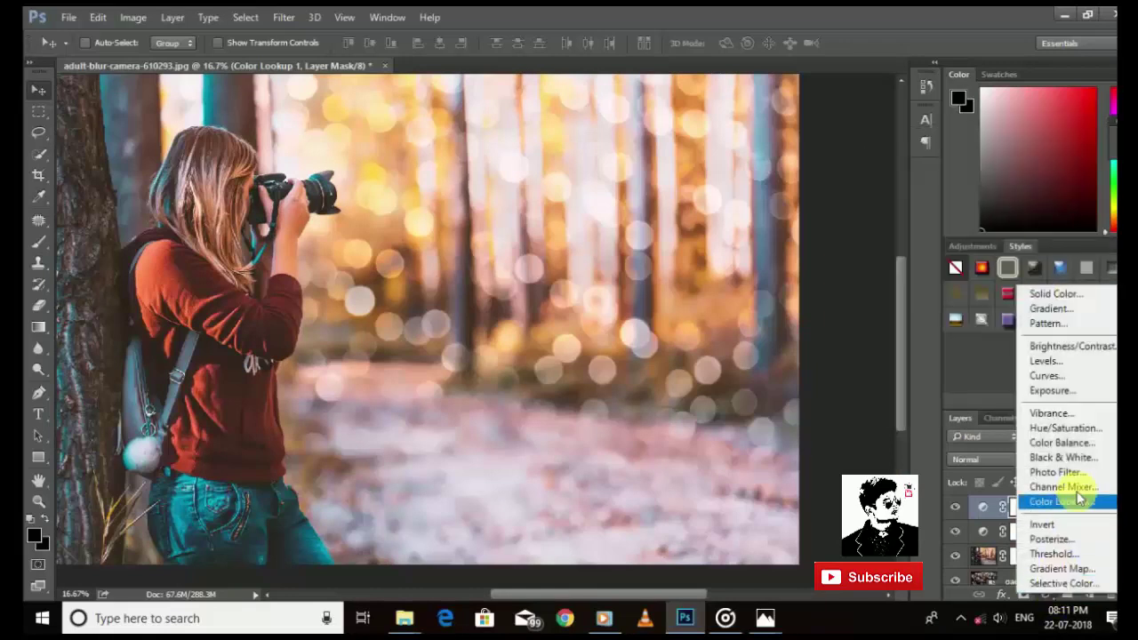
left_click(1077, 500)
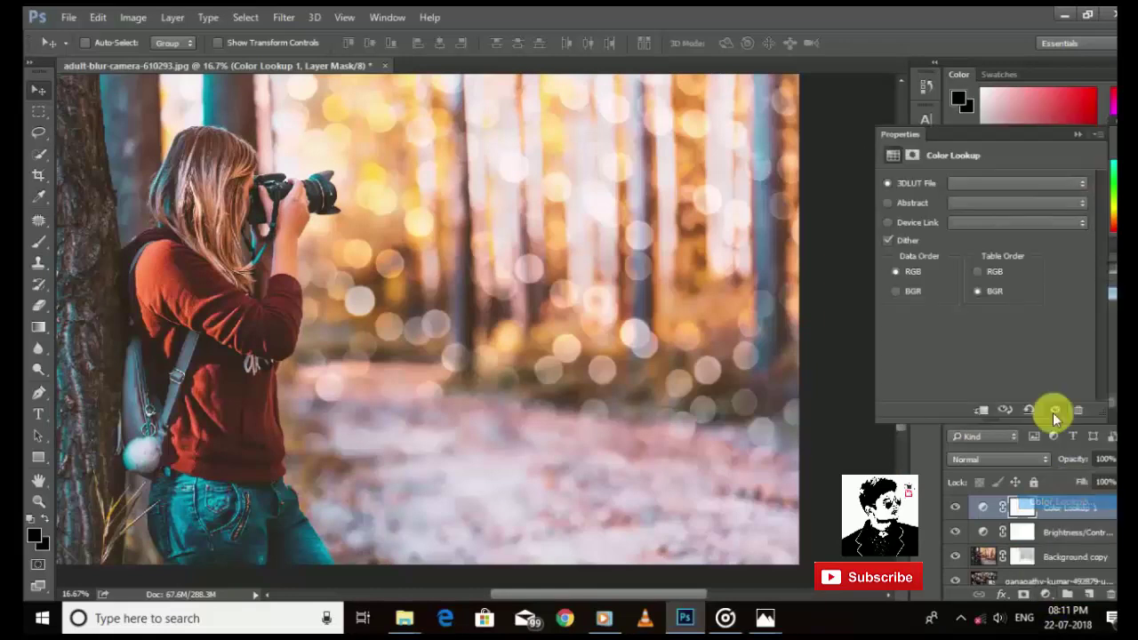
left_click(1008, 184)
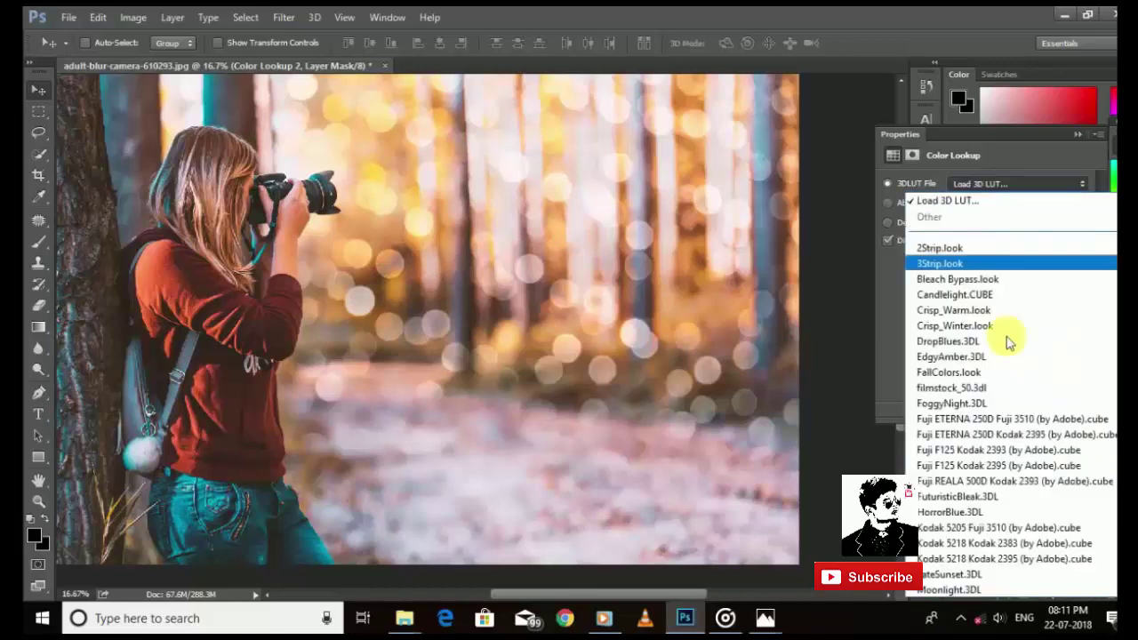
left_click(997, 434)
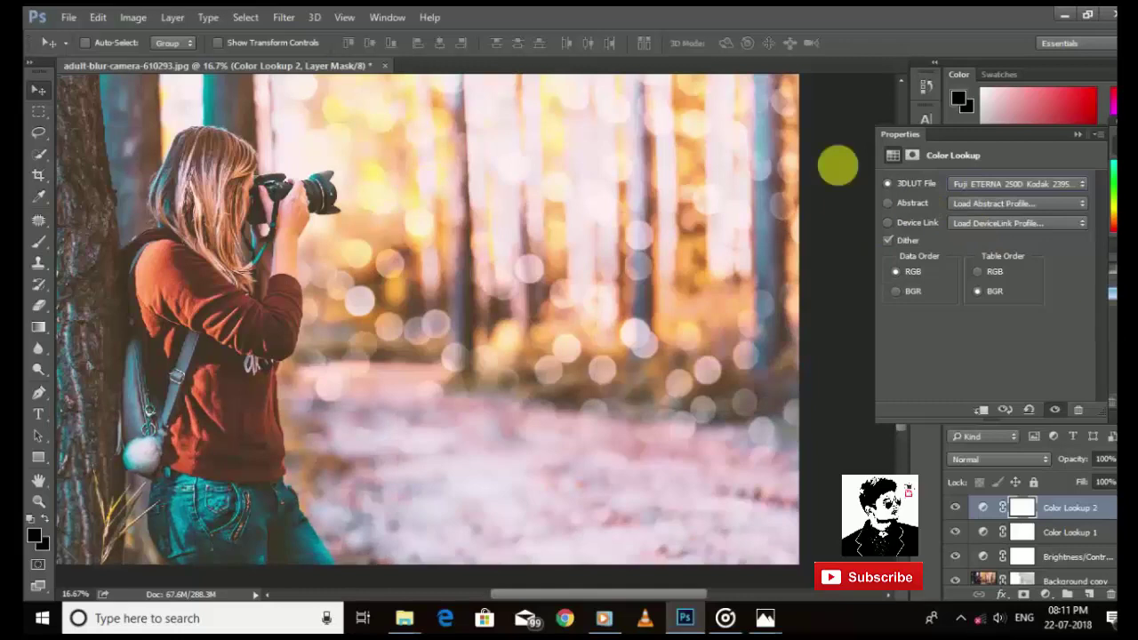
left_click(1077, 135)
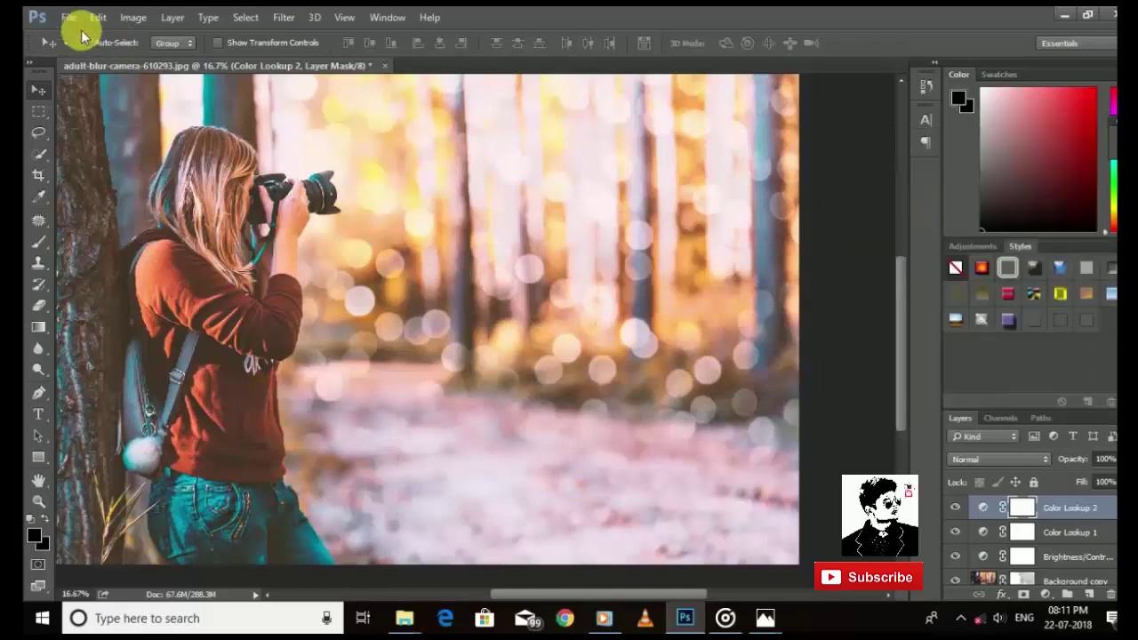
- Save the composite to the Desktop as a JPEG, accepting High quality in JPEG Options
left_click(68, 17)
left_click(89, 183)
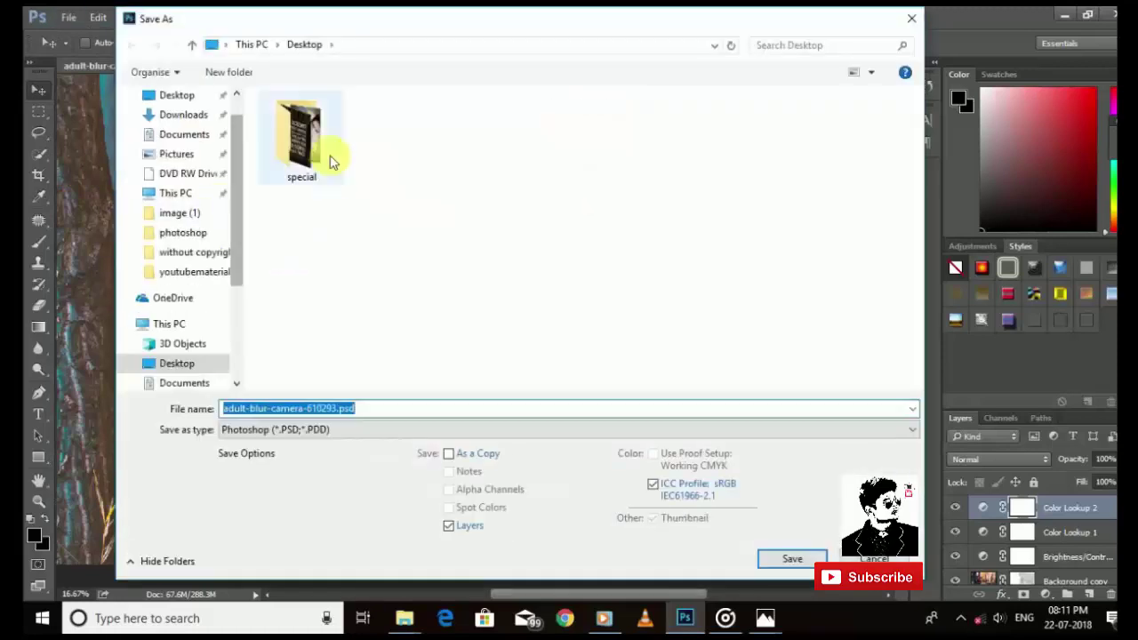
left_click(363, 432)
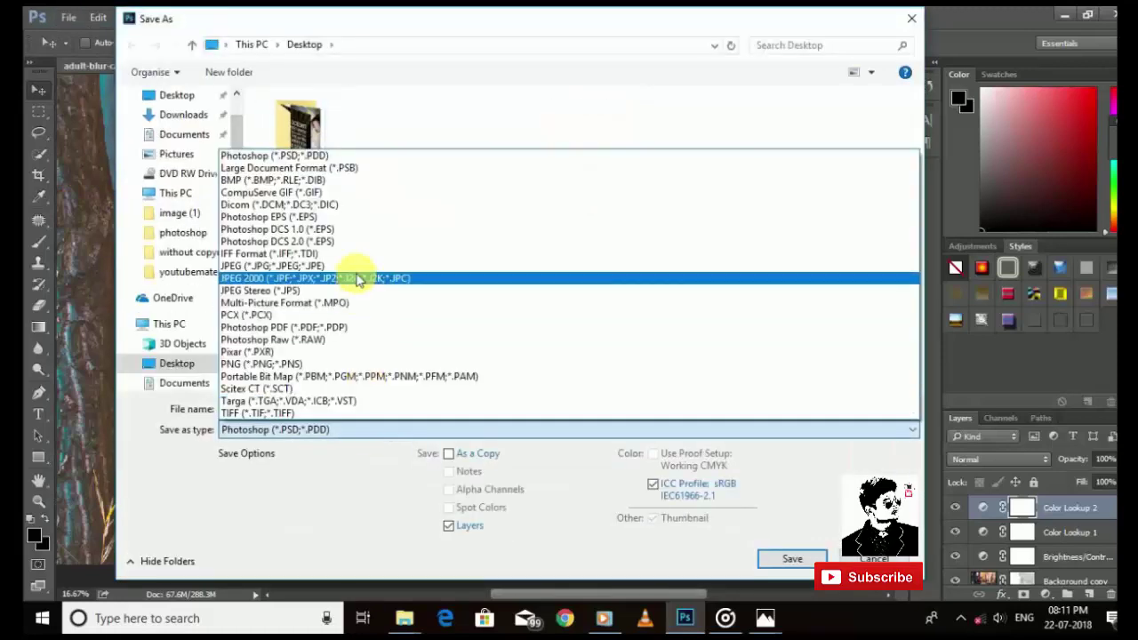
left_click(356, 266)
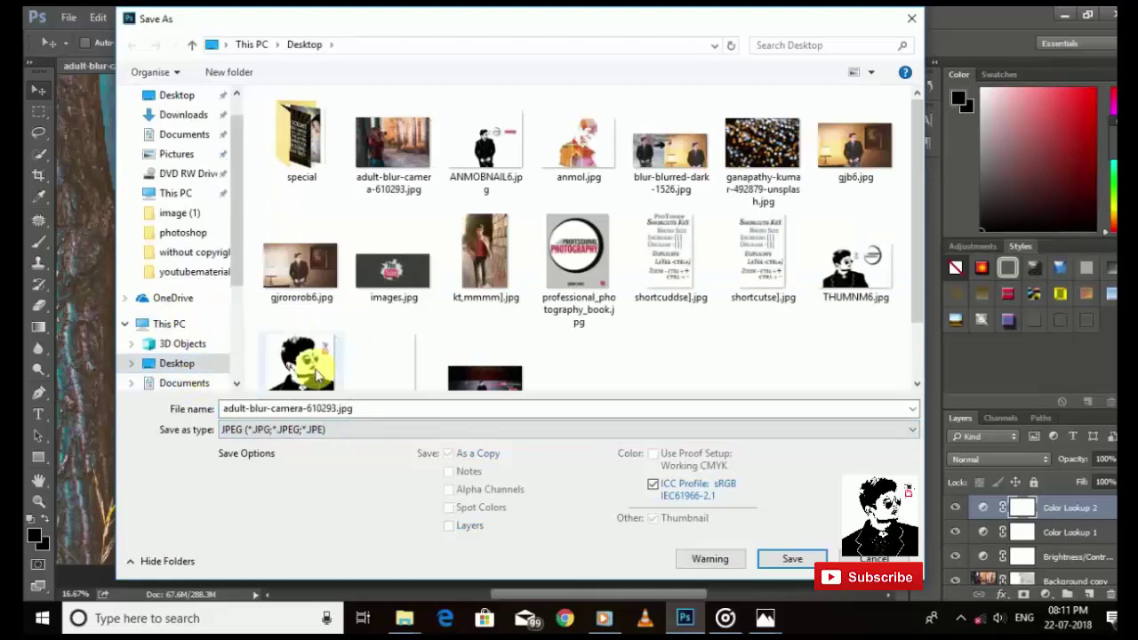
left_click(282, 408)
double_click(287, 408)
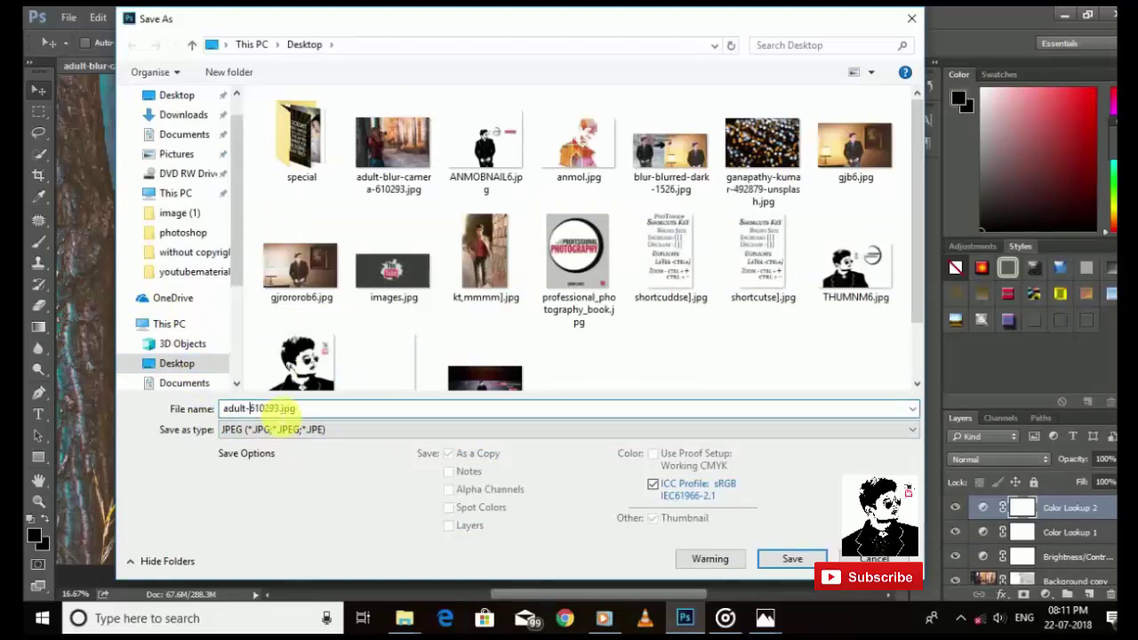
key("Return")
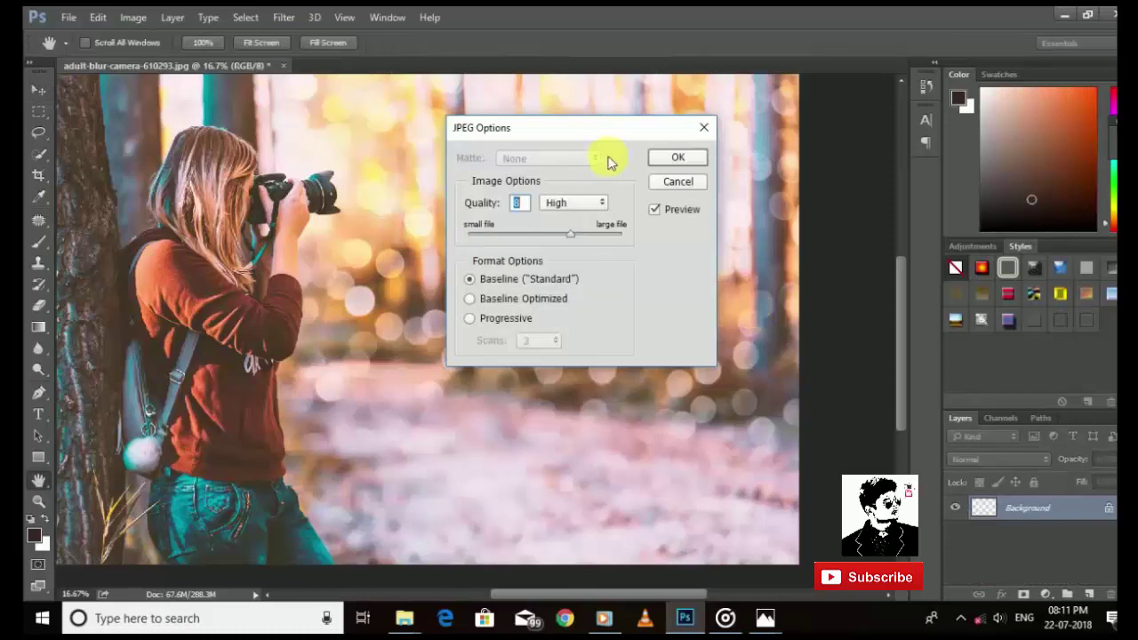
left_click(676, 160)
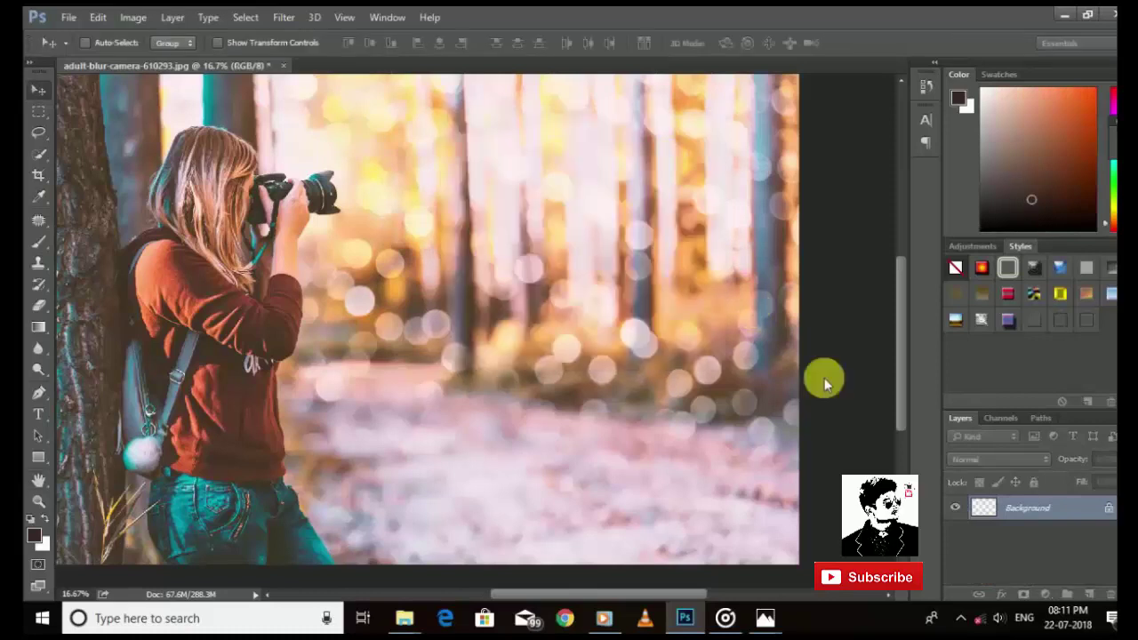